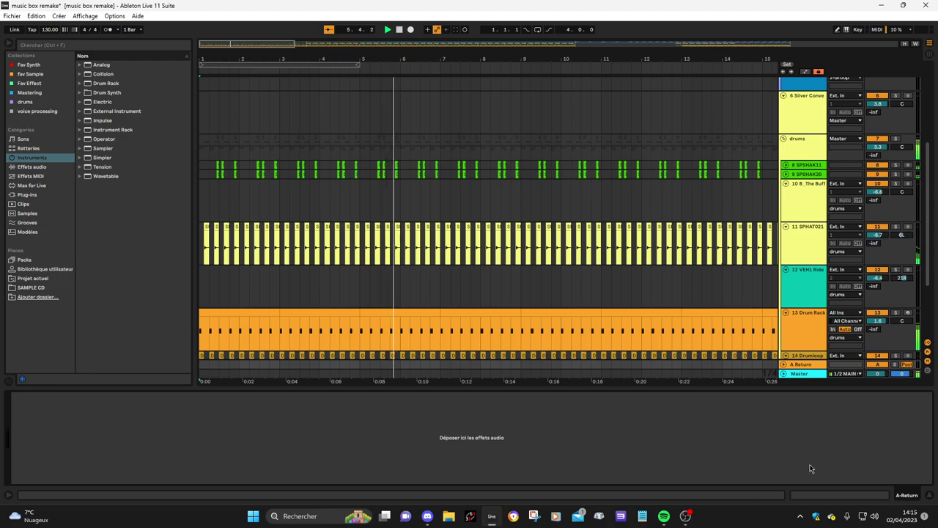
- Hide the device view and play through the whole arrangement, examining the clips on the sample and drum tracks
click(930, 501)
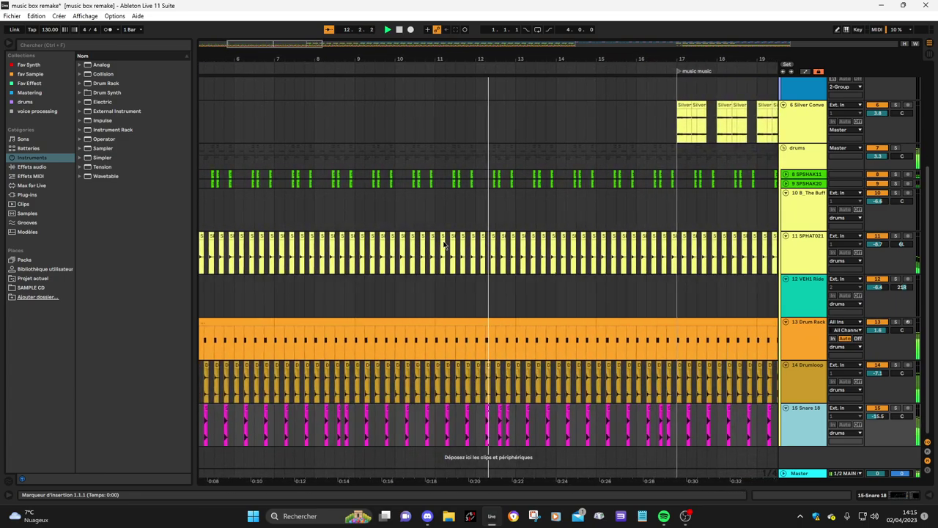
scroll(443, 245, up, 2)
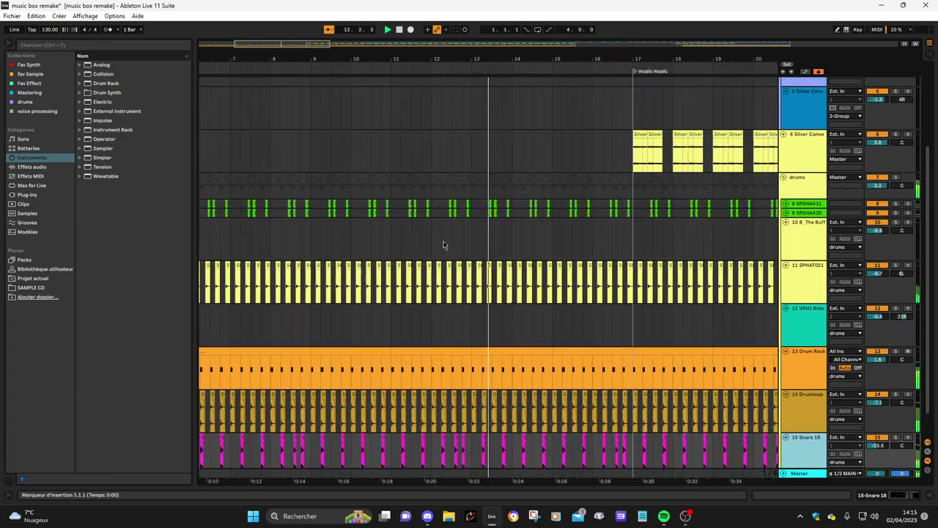
scroll(444, 244, up, 1)
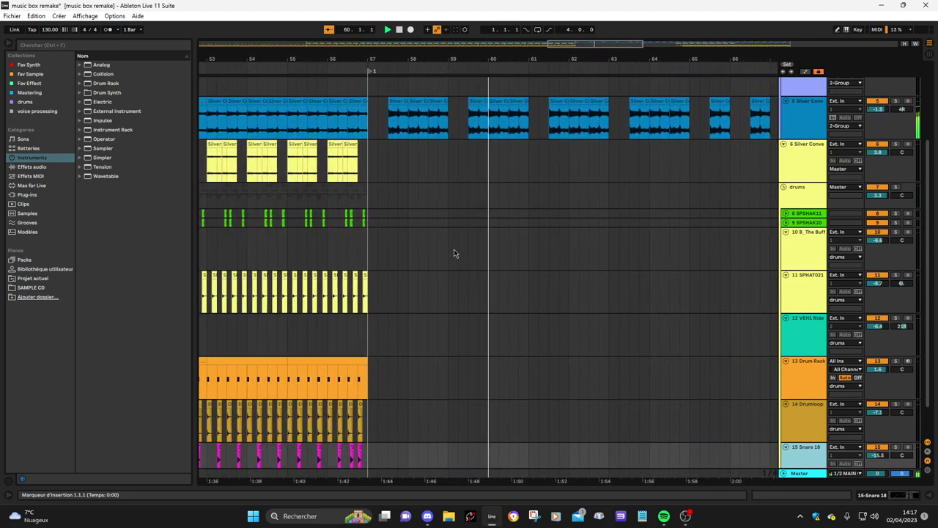
scroll(454, 253, up, 3)
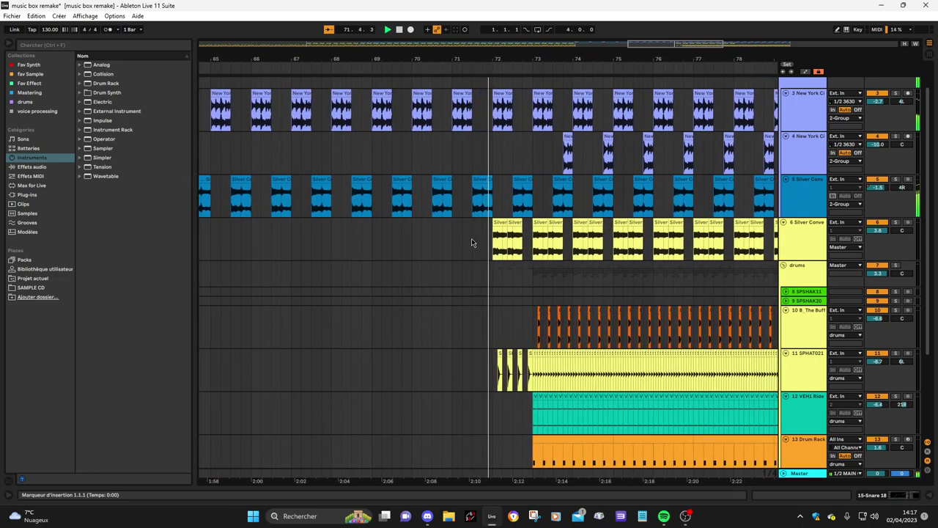
scroll(471, 241, down, 1)
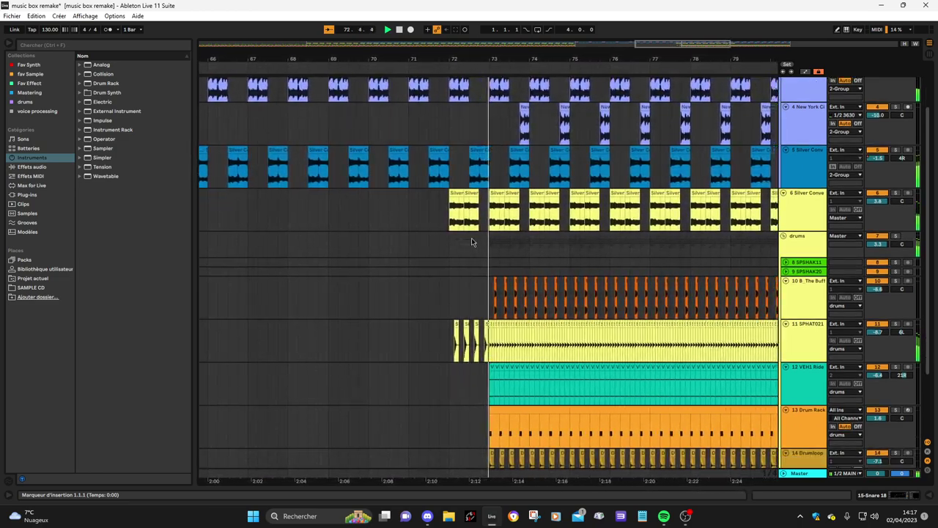
scroll(471, 238, down, 3)
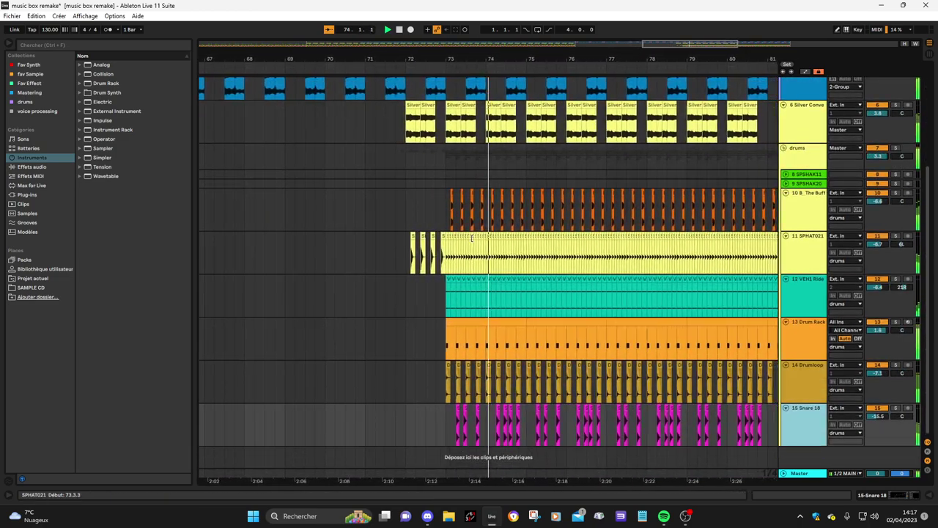
scroll(472, 239, up, 4)
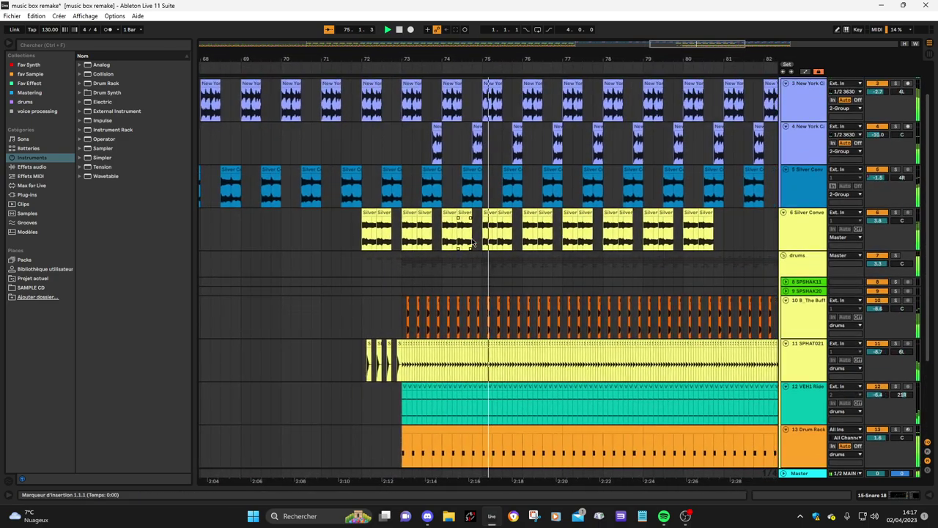
scroll(472, 242, up, 1)
scroll(471, 242, down, 1)
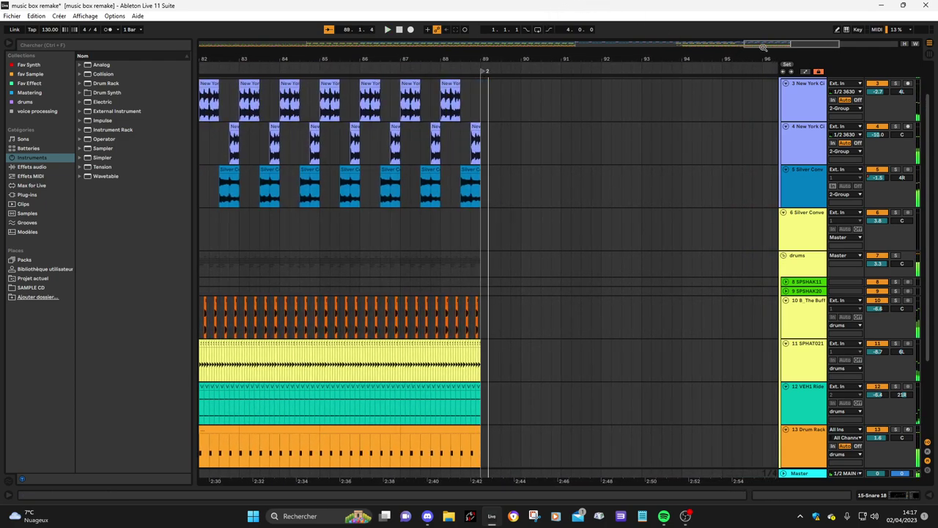
- Return to the start of the arrangement and loop the first four bars
drag(861, 44, 314, 45)
drag(205, 162, 386, 179)
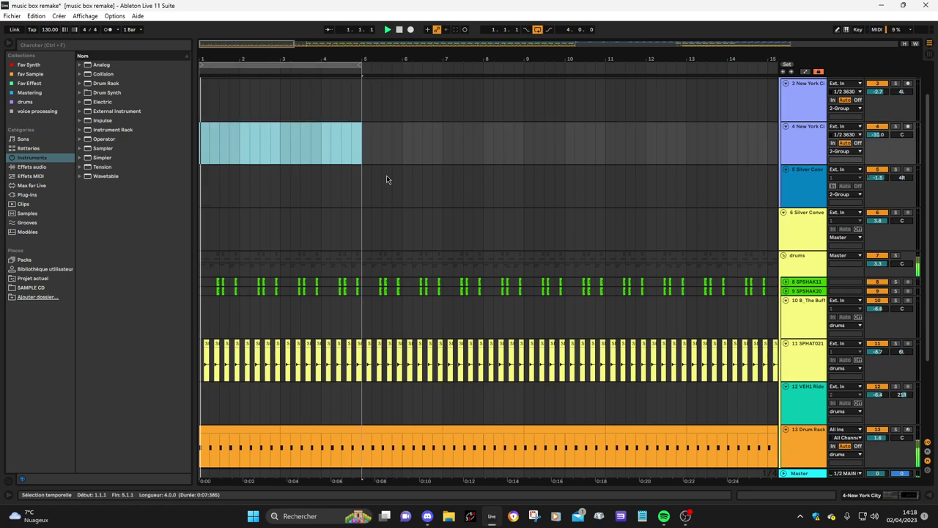
scroll(513, 278, down, 3)
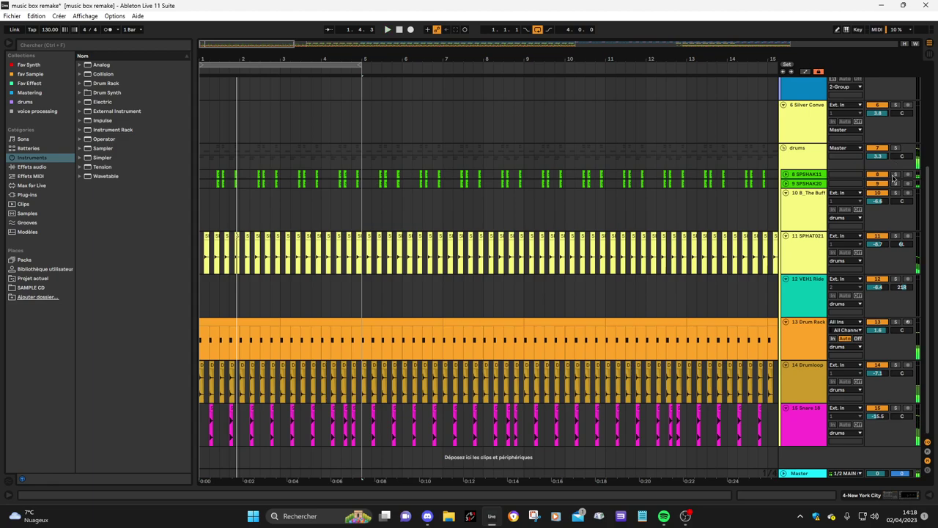
- Solo the SPSHAK20 shaker track and the SPHAT021 hat track in turn and play each one
click(894, 184)
key(space)
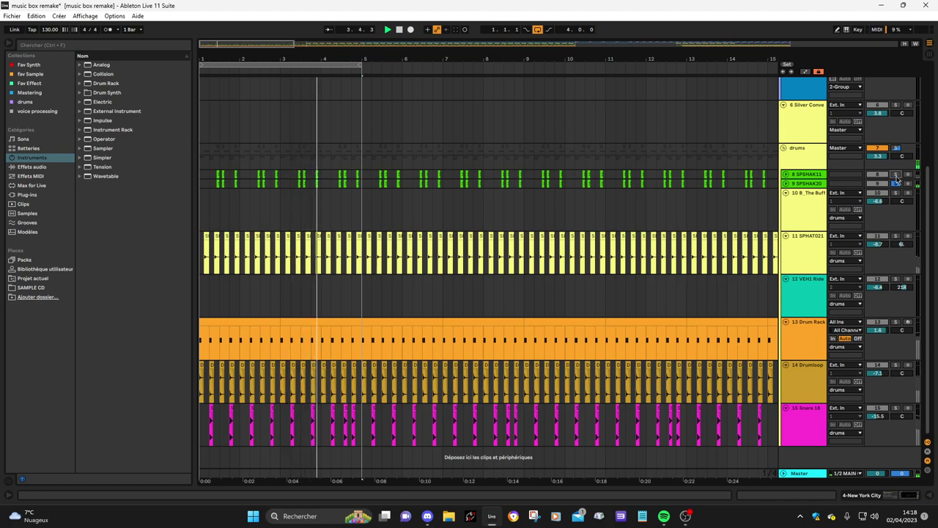
click(896, 236)
key(space)
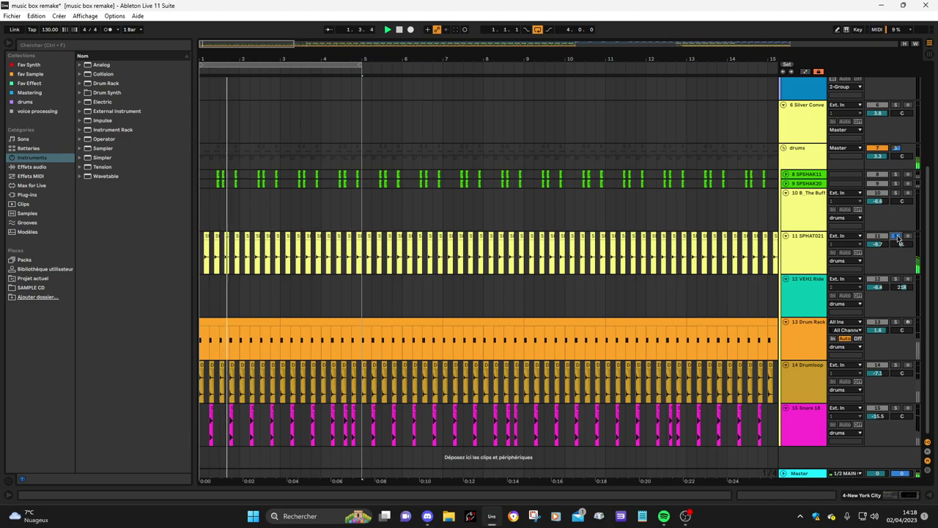
click(898, 238)
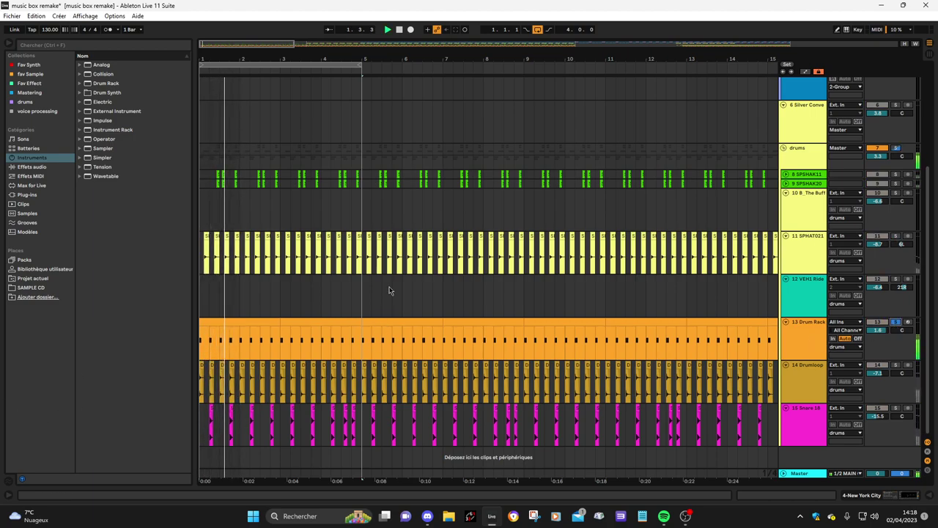
- Show the device chains of the Drum Rack and Drumloop tracks while listening to each one soloed
click(796, 343)
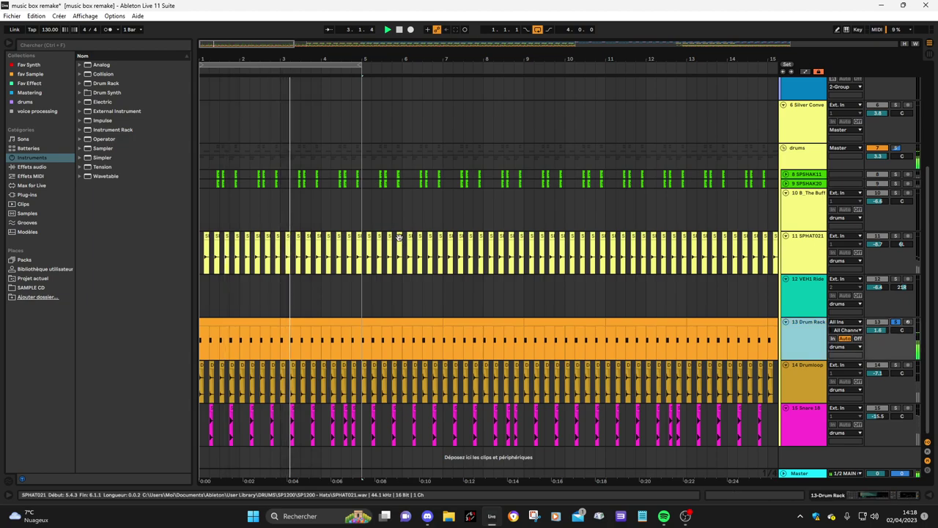
double_click(796, 343)
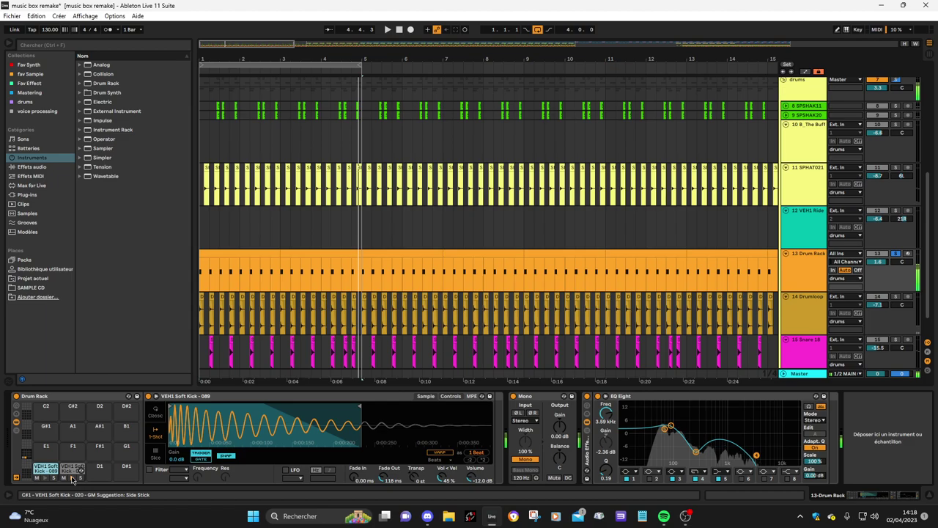
scroll(900, 273, down, 1)
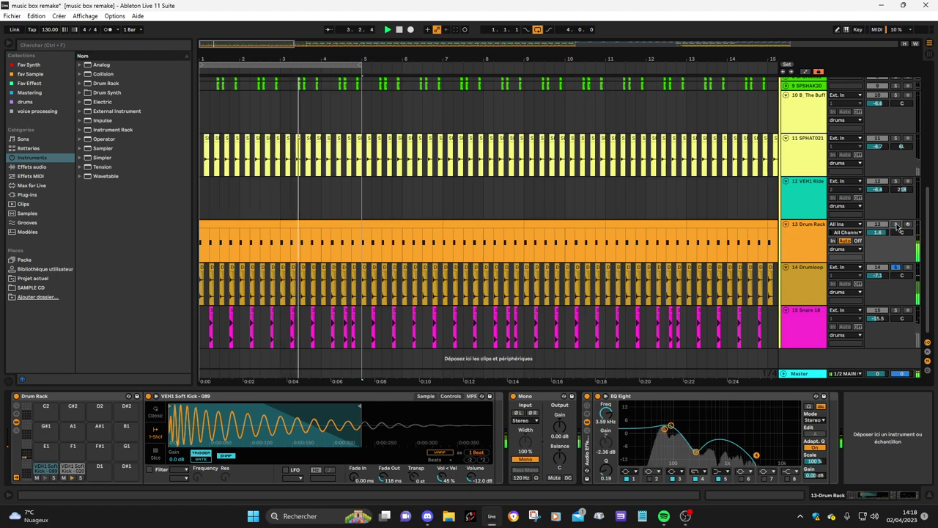
click(805, 282)
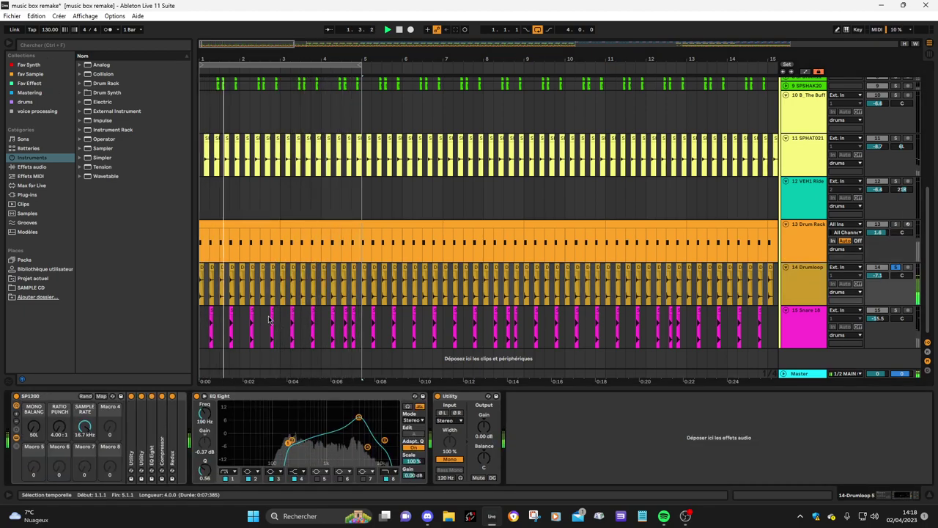
- Try extending the Drumloop clip at 1.4 to 3.2.4, and undo the extension
scroll(226, 275, up, 5)
drag(274, 268, 596, 268)
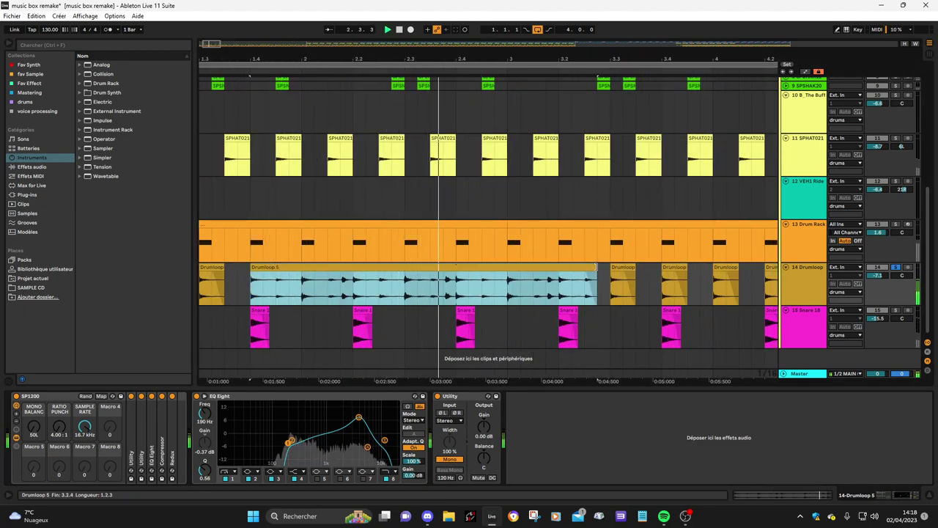
key(ctrl+z)
- Reveal the Drumloop clip's source sample in the browser, and collapse the ZERO G - DISC 1 and Zero-G Datafile folders
right_click(247, 272)
click(234, 276)
right_click(271, 268)
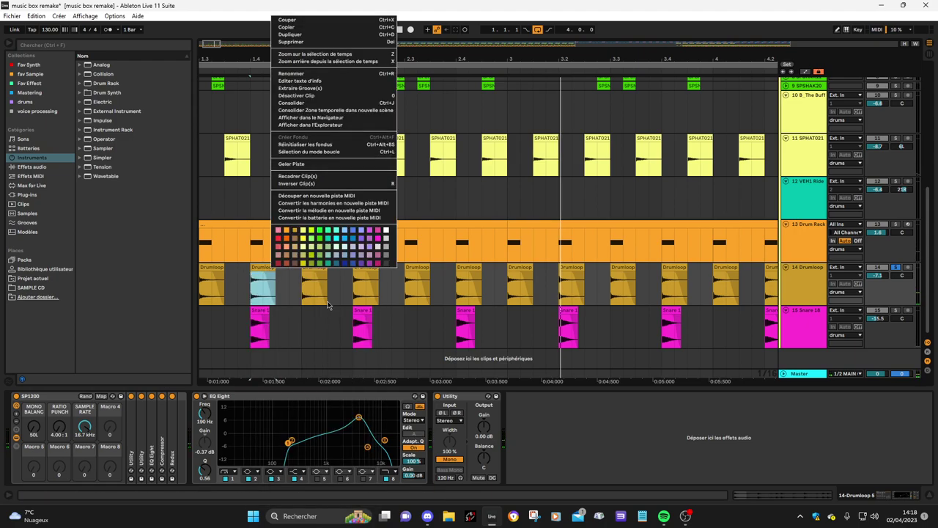
click(332, 118)
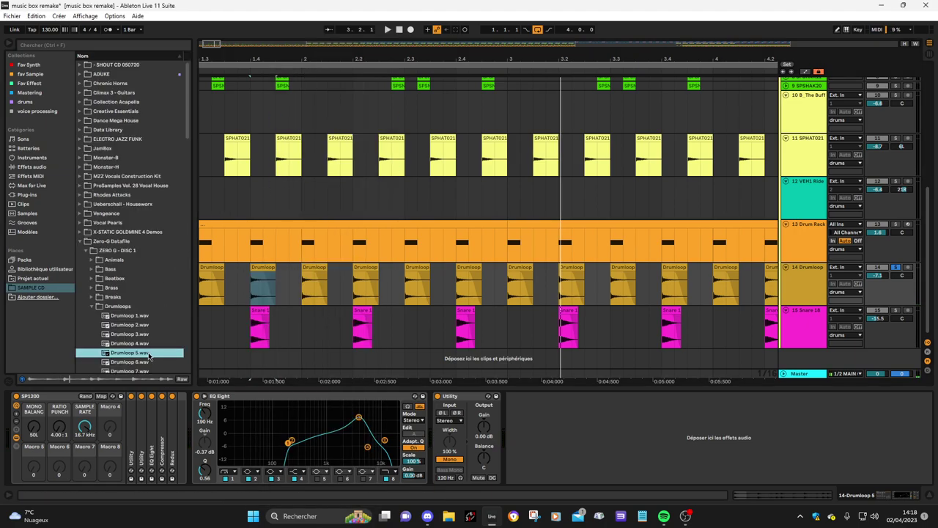
click(86, 251)
click(79, 242)
scroll(264, 264, down, 8)
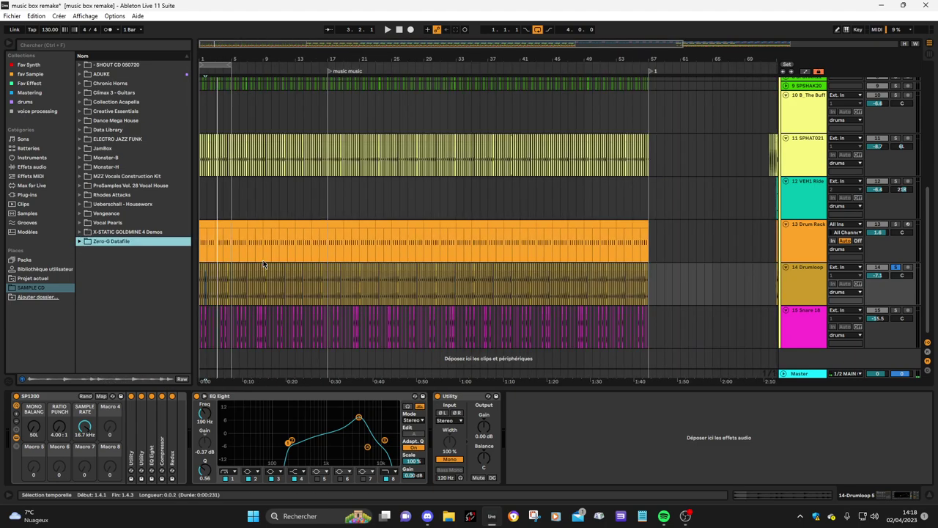
- Solo the Snare 18 track instead of the Drumloop track and play its clip at 1.4
click(896, 268)
scroll(202, 331, up, 8)
key(space)
key(space)
scroll(212, 330, up, 3)
click(290, 309)
key(space)
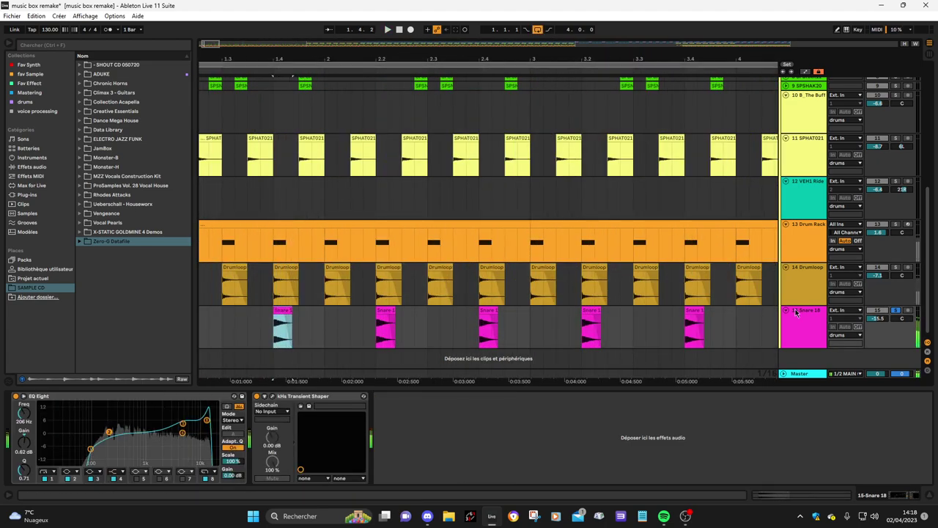
key(space)
- Reveal the Snare 18 clip's source sample in the browser and view the clip's pitch and gain settings
right_click(281, 312)
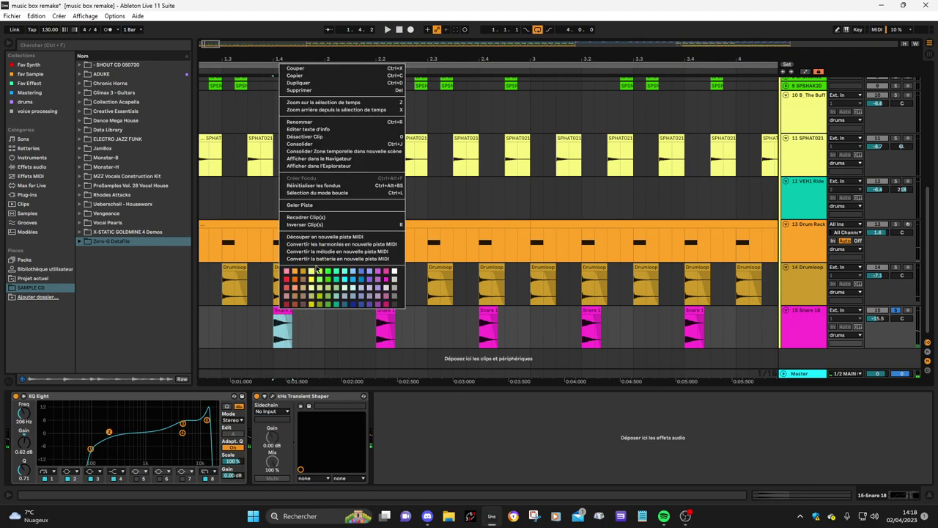
click(331, 158)
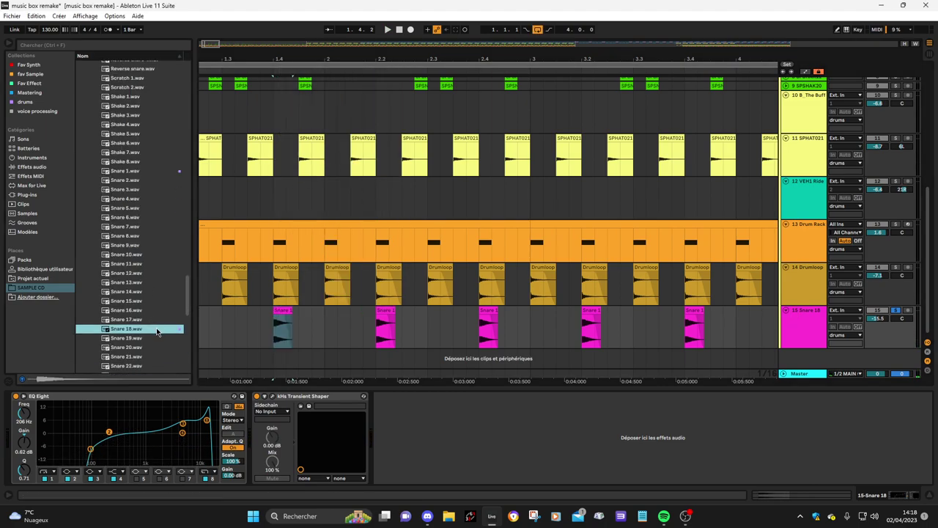
double_click(276, 323)
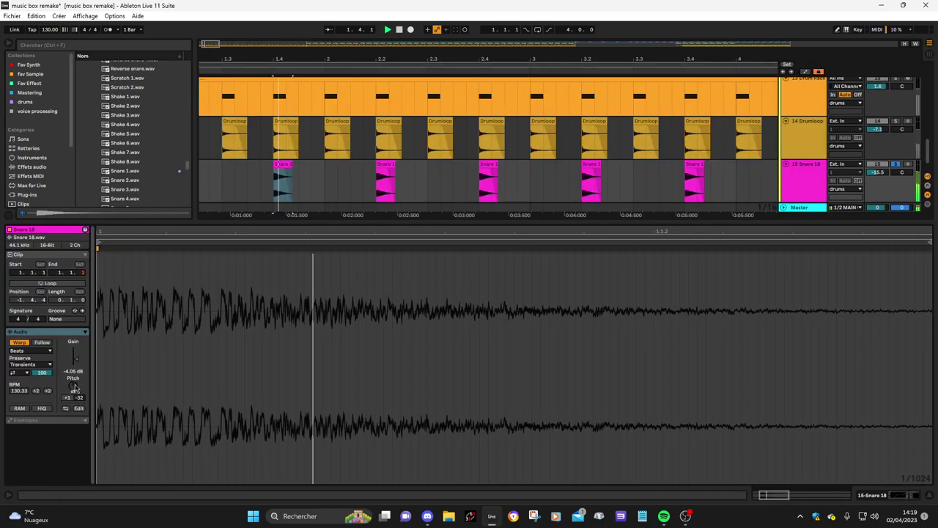
click(931, 495)
- Collapse the ZERO G - DISC 3 and Zero-G Datafile folders in the sample browser
scroll(154, 186, up, 15)
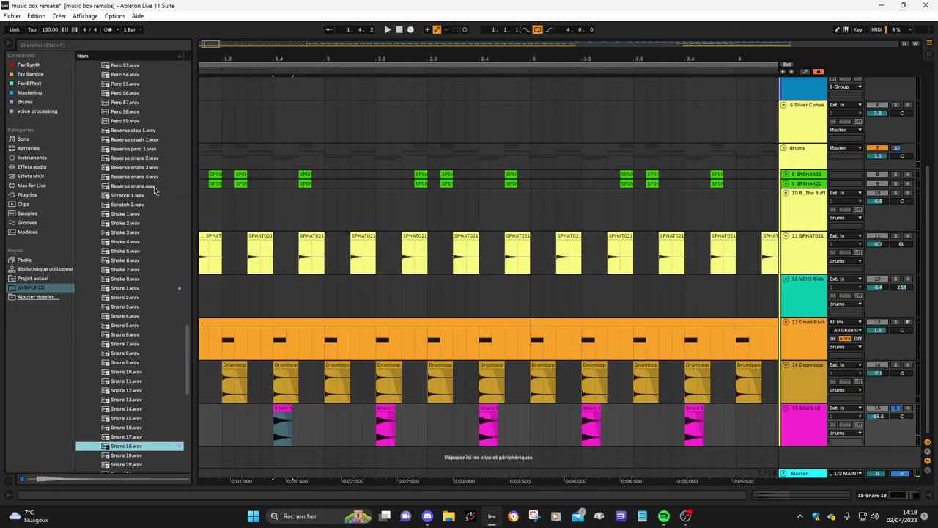
drag(189, 301, 159, 151)
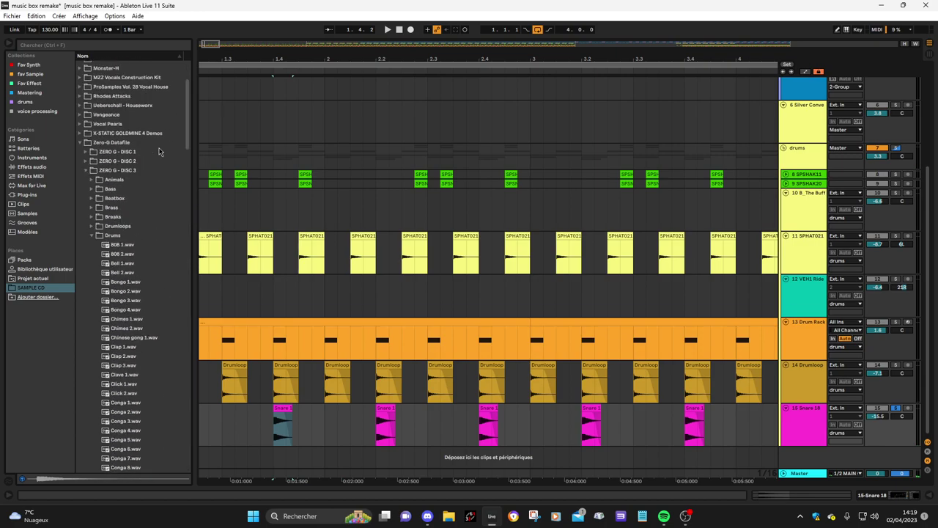
click(86, 172)
click(81, 241)
scroll(408, 287, down, 6)
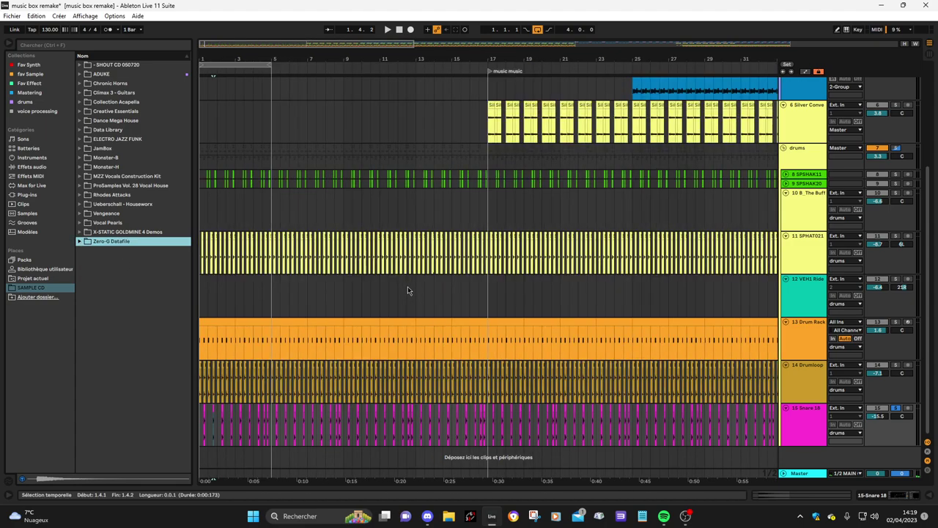
- Solo the Silver Convention track instead of the snare and play it from bar 17
click(897, 410)
click(895, 105)
click(488, 126)
key(space)
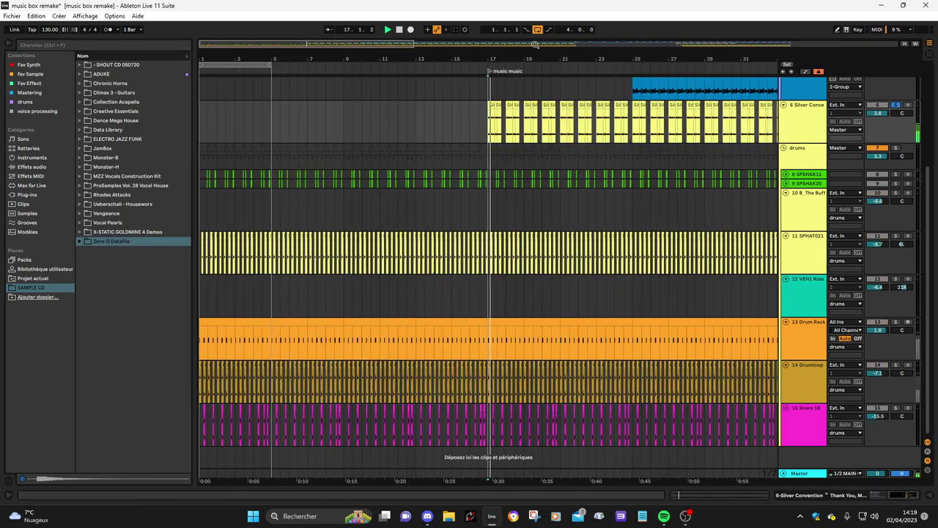
- Loop the four bars of Silver Convention clips from bar 17 to bar 21
scroll(516, 101, up, 3)
drag(449, 126, 615, 123)
key(ctrl+l)
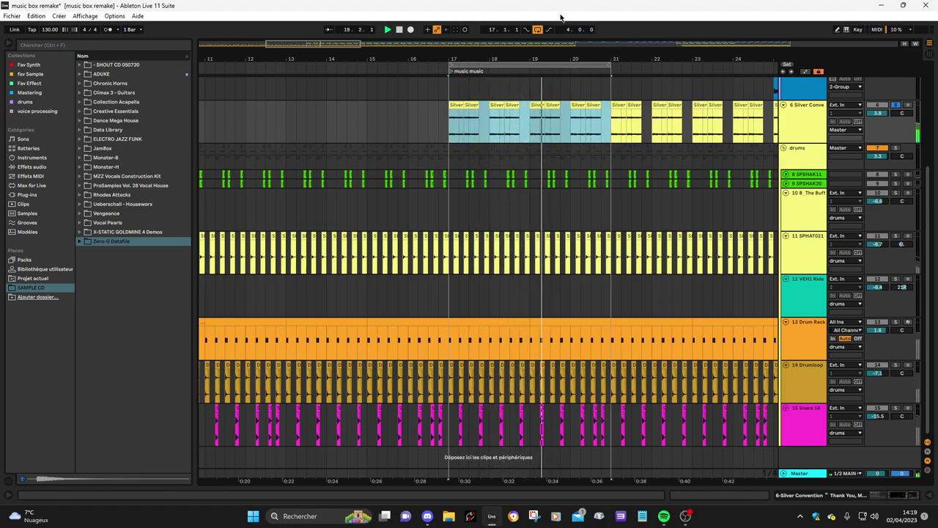
click(607, 71)
click(661, 86)
- Show track 6 Silver Convention's effect chain and compare its sound with SP1200, EQ Eight and Chorus-Ensemble bypassed and re-enabled
double_click(796, 112)
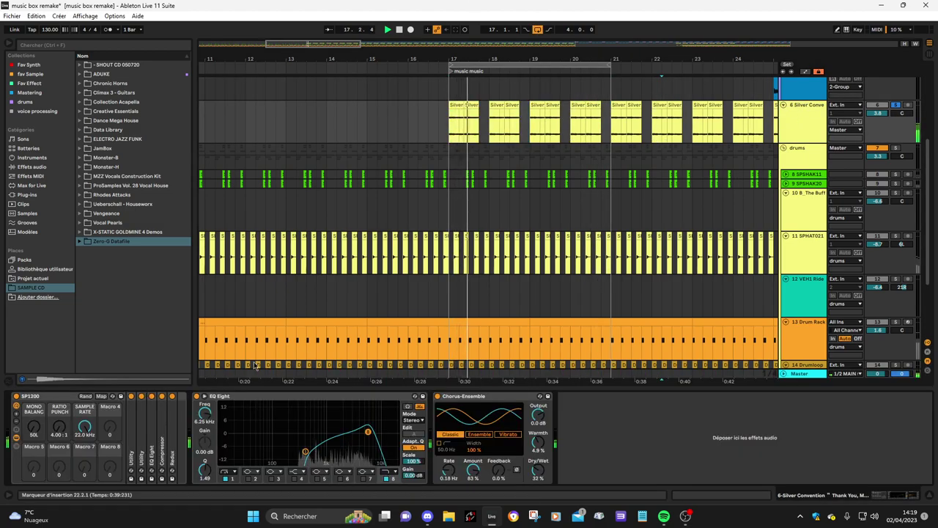
drag(35, 429, 34, 458)
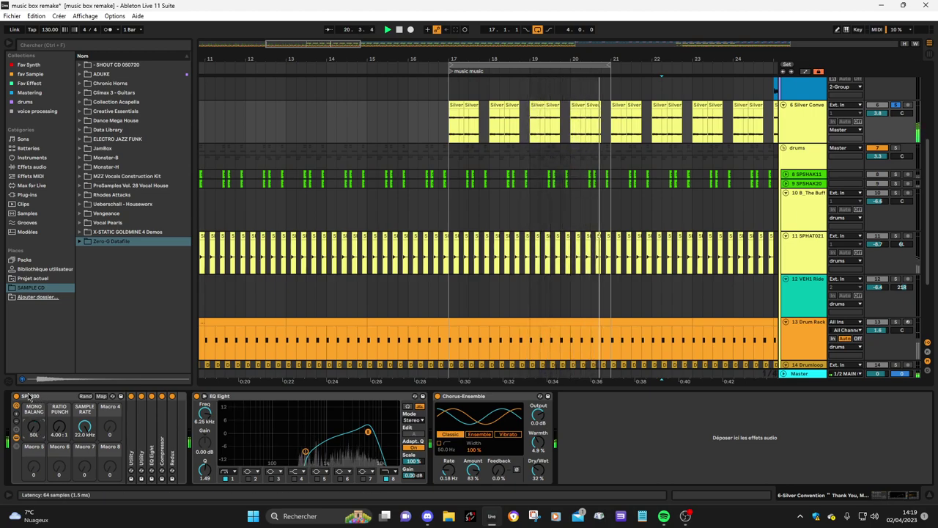
click(197, 395)
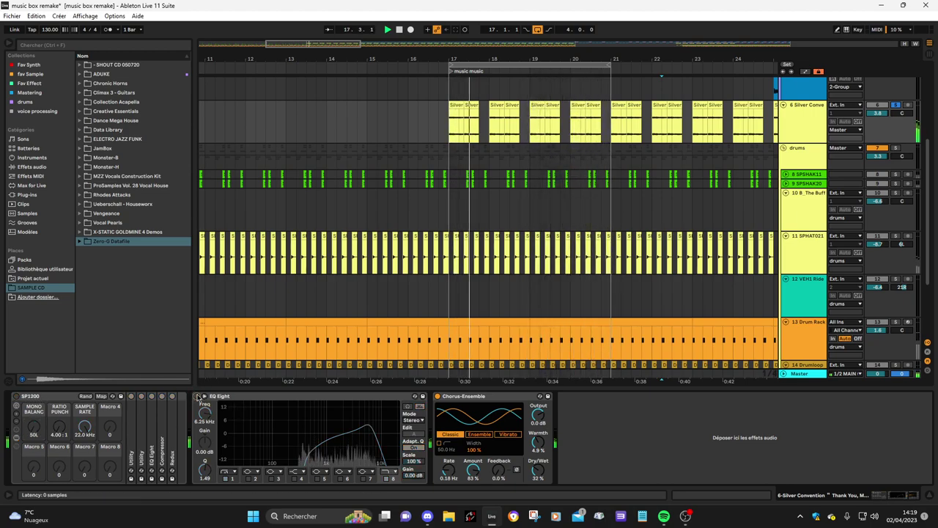
click(437, 396)
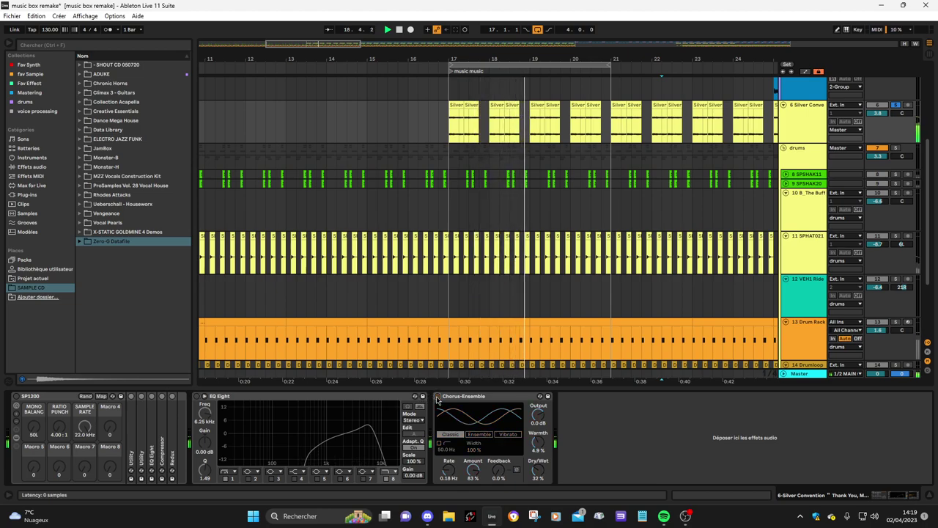
click(438, 396)
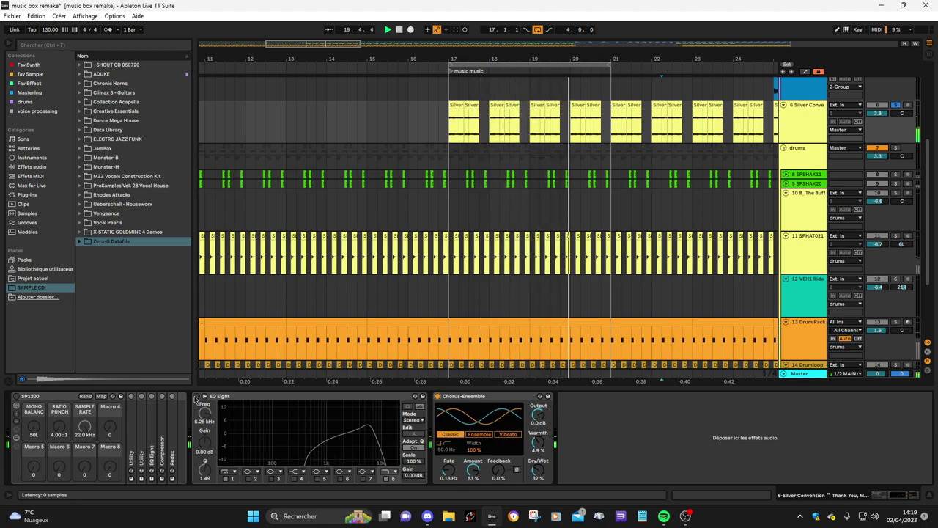
click(197, 396)
click(16, 396)
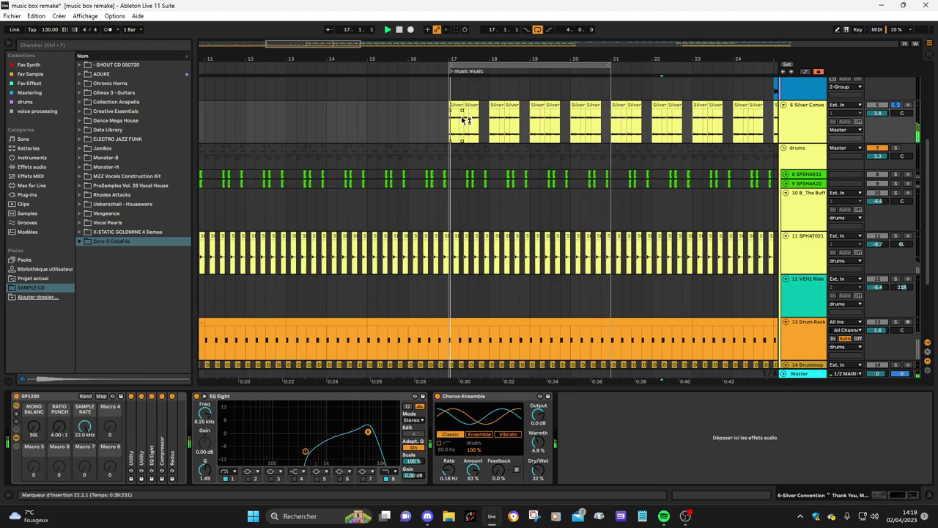
- Copy a Silver Convention clip into the empty space around bar 13, extend it from 12.2.1 to 15.1.1 and open its clip settings
drag(451, 102, 255, 108)
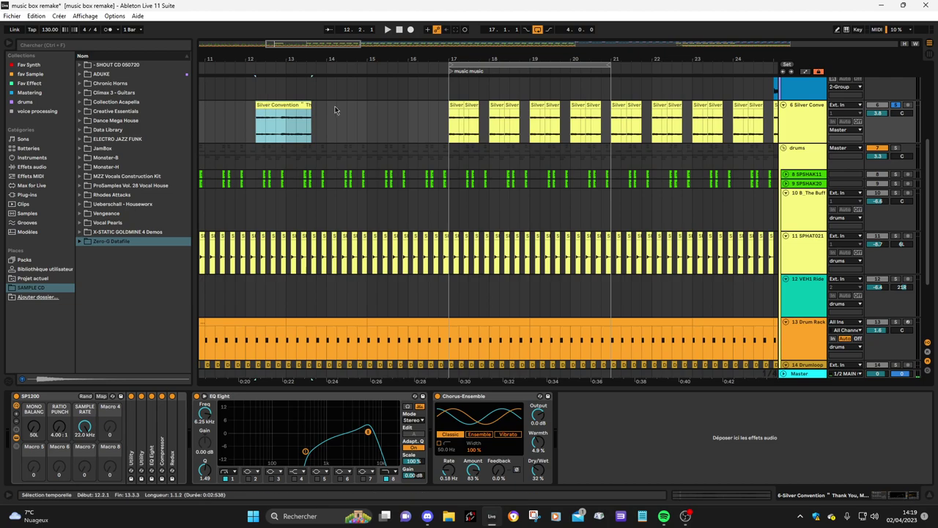
drag(312, 105, 367, 106)
double_click(363, 110)
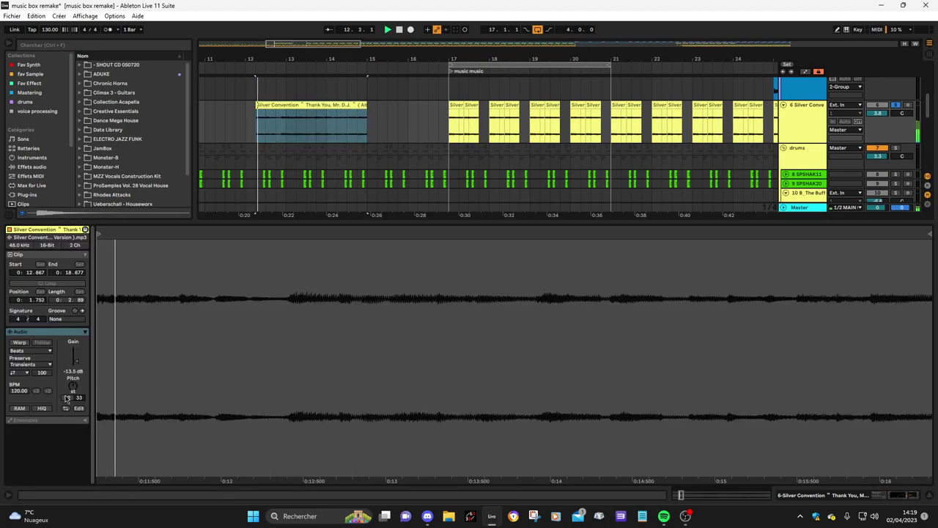
- Reset the extended Silver Convention clip's pitch to 0 semitones and 0 cents and play the original-pitch sample
double_click(68, 397)
double_click(81, 398)
key(space)
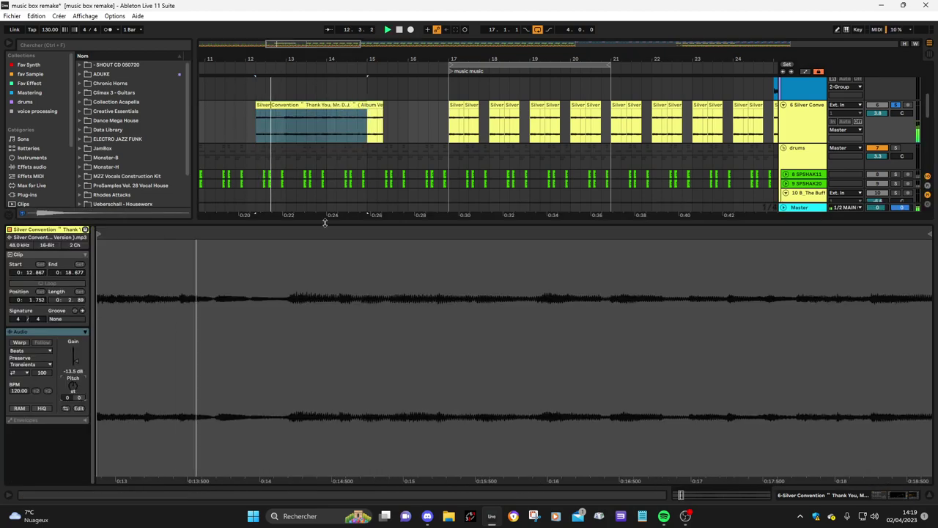
- Undo the pitch and length changes, delete the copied Silver Convention clip and hide the clip view
key(ctrl+z)
key(ctrl+z)
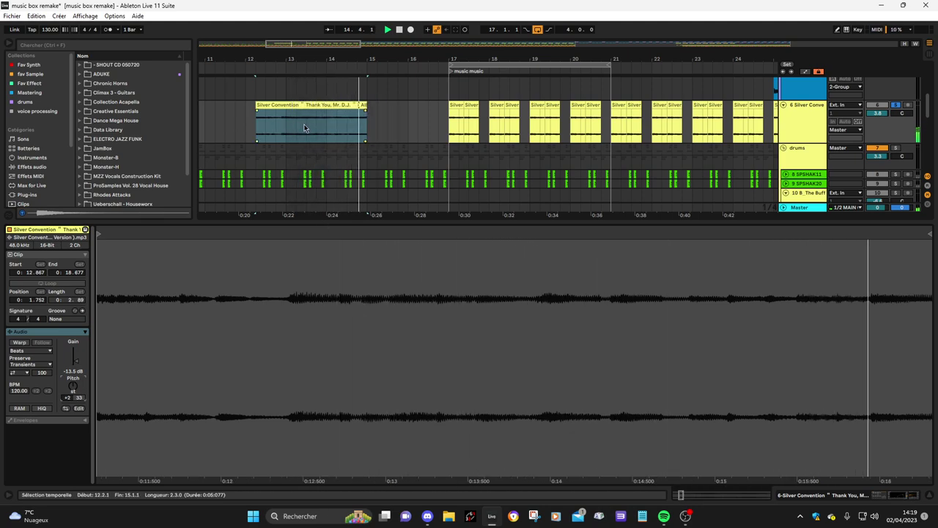
key(ctrl+z)
key(ctrl+z)
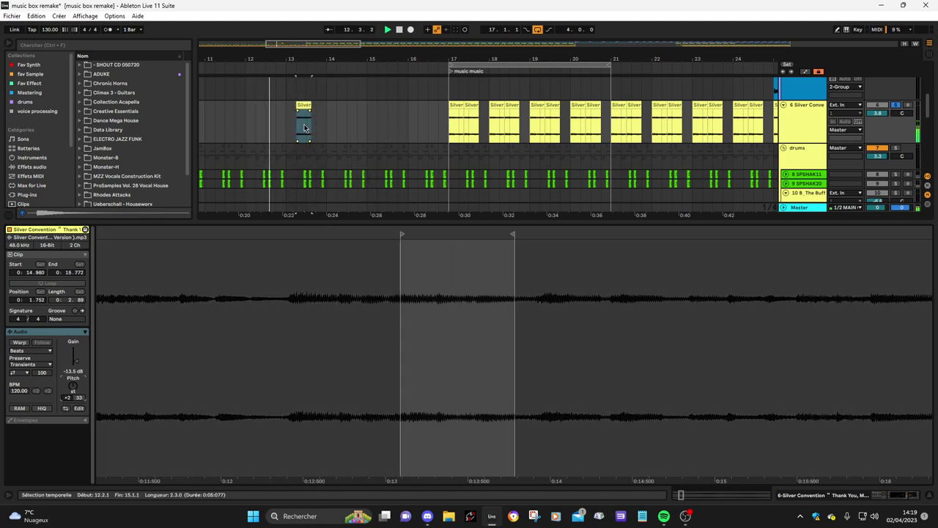
key(Delete)
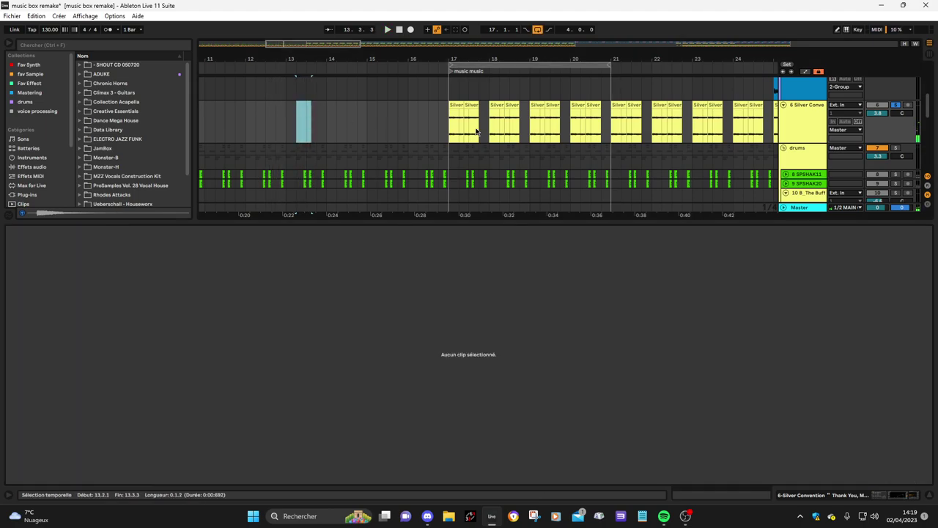
click(450, 132)
click(930, 496)
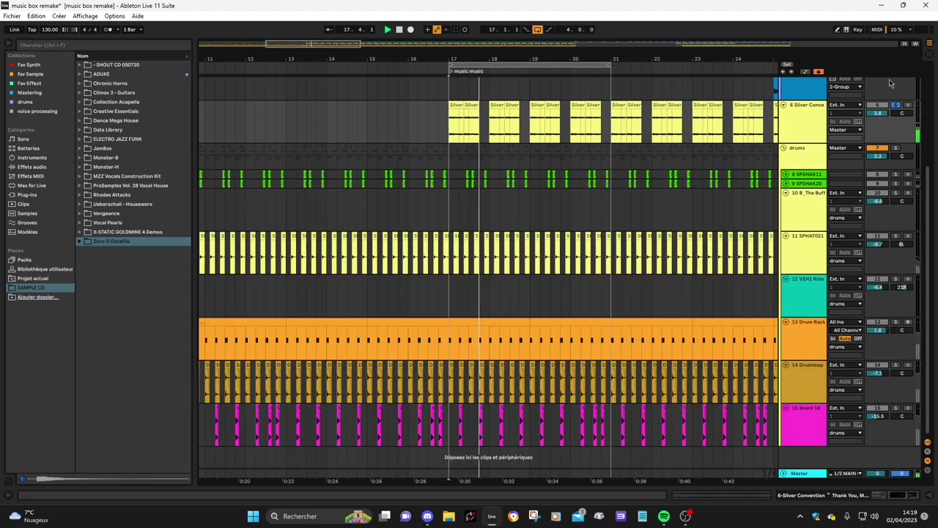
- Solo the 2 Group track and play it in a two-bar loop from bar 57 to bar 59
scroll(769, 181, up, 5)
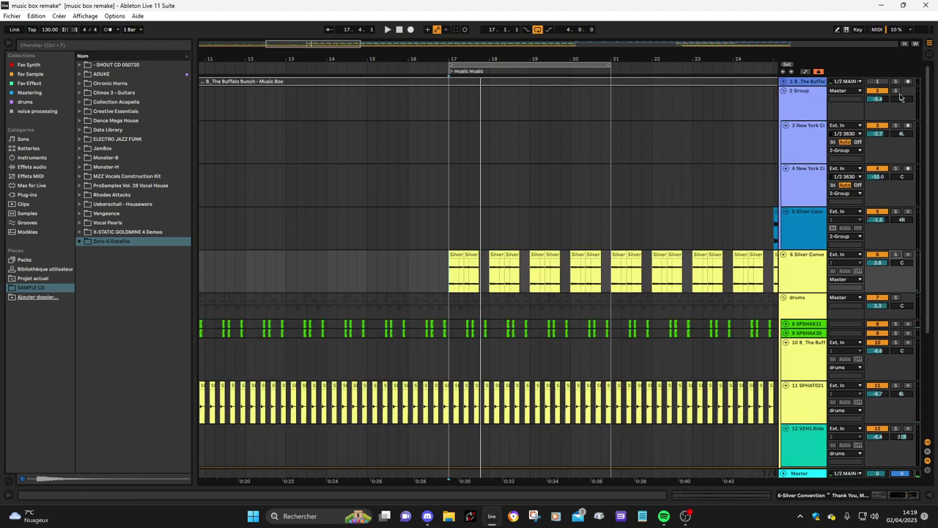
drag(314, 43, 580, 44)
drag(459, 108, 544, 108)
click(534, 110)
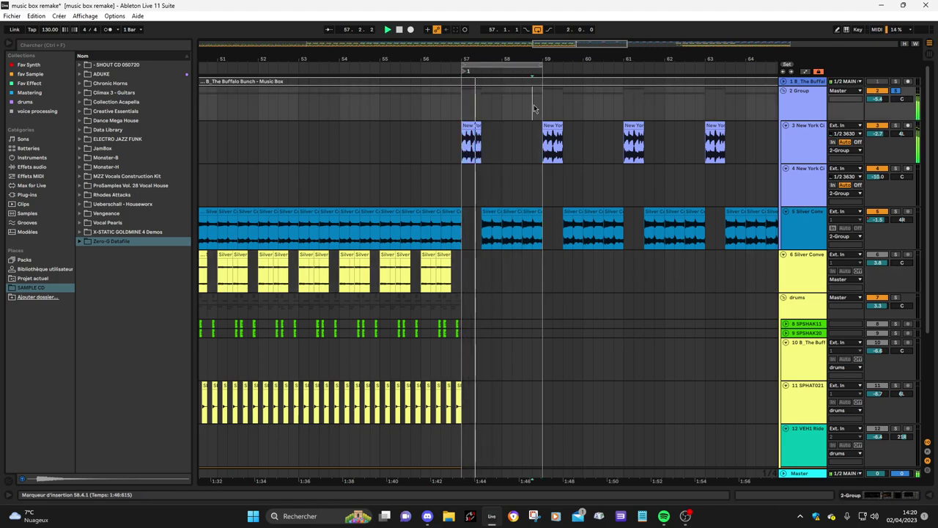
- Show the 2 Group track's effect chain with EQ Eight, Warm Chorale, Phaser-DDL and Auto Filter while it plays
double_click(800, 105)
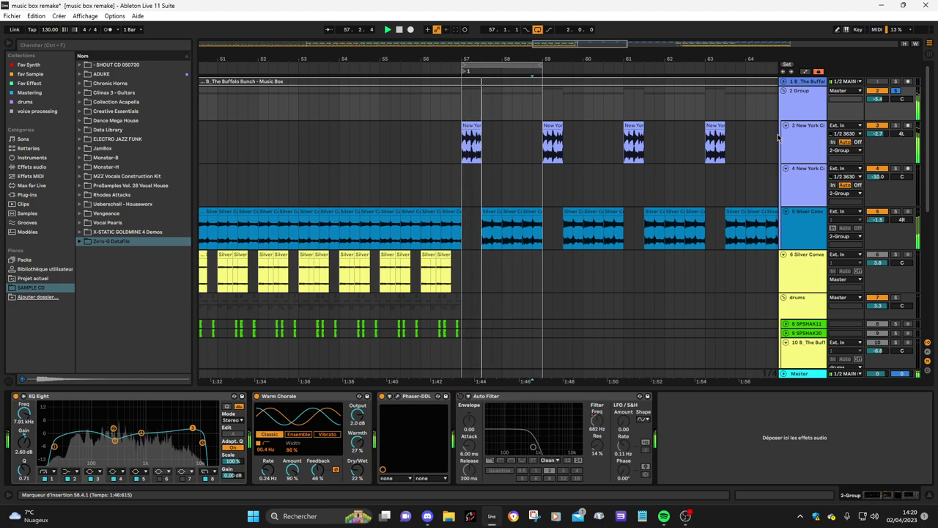
click(816, 114)
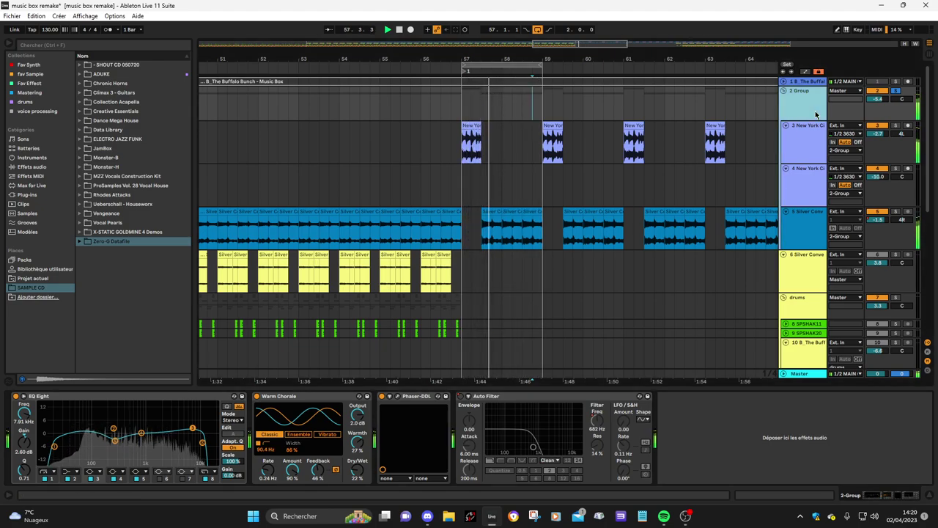
key(space)
- Copy the bar 57 New York City clip into the empty space before it, extend it from 52.3.1 to 55.3.1 and play it
click(464, 136)
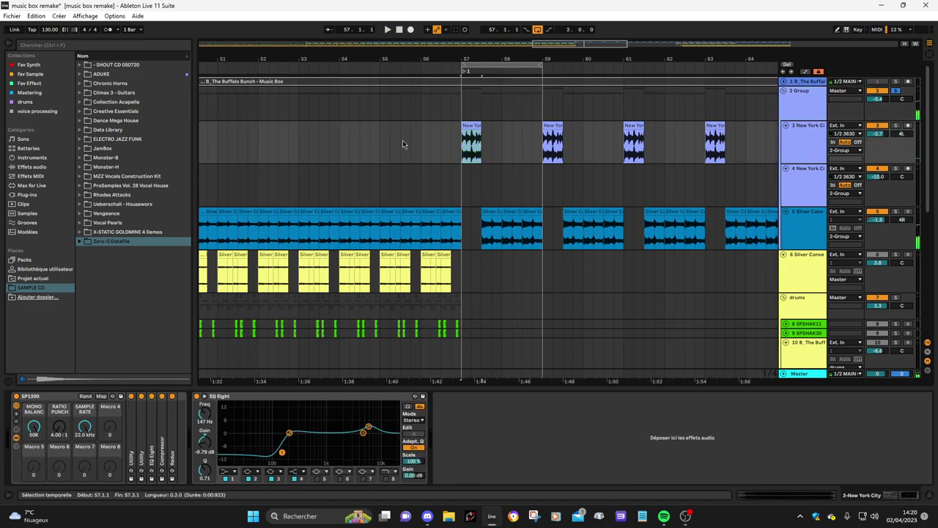
click(301, 135)
key(ctrl+v)
drag(301, 124, 404, 132)
key(space)
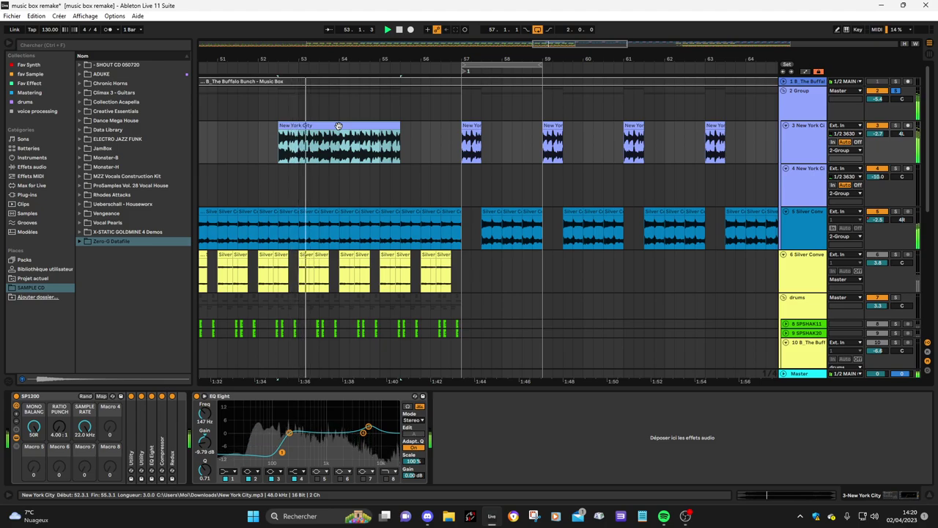
- Paste another New York City clip at 56.1.1, extend its start back to 54.2.1 and delete the remainder of the earlier copy
click(470, 125)
click(422, 143)
key(ctrl+v)
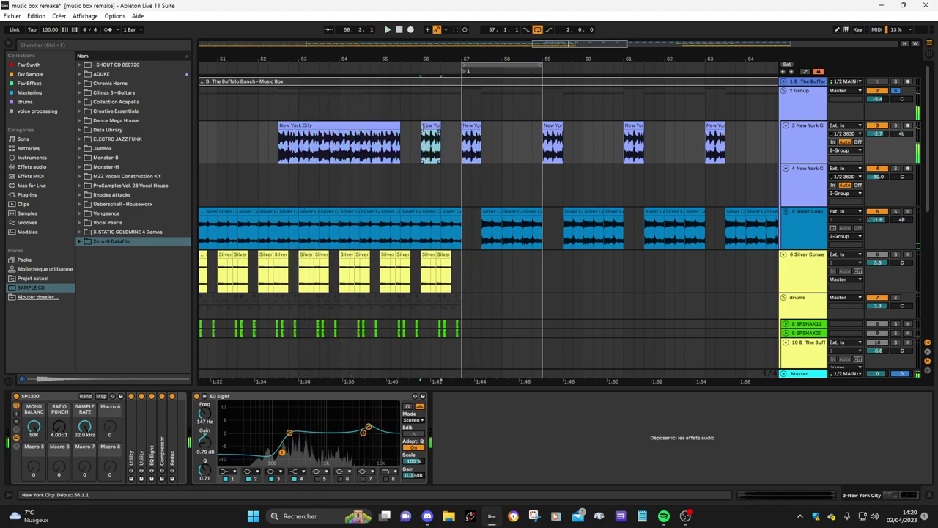
drag(411, 124, 351, 125)
key(space)
click(327, 126)
key(Delete)
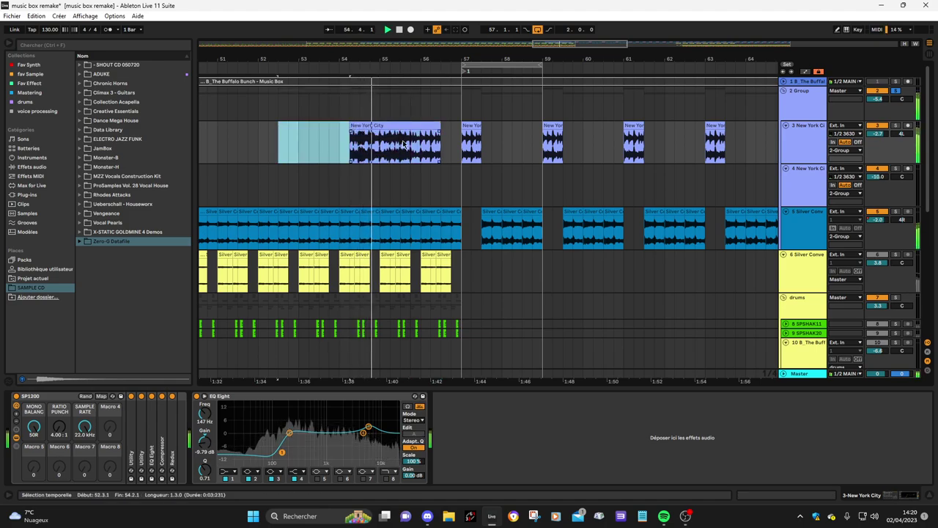
- Mark the chopped passage from 56.1.1 to 56.3.1, play the bar 57 chop and delete the extended New York City copy
drag(422, 145, 439, 140)
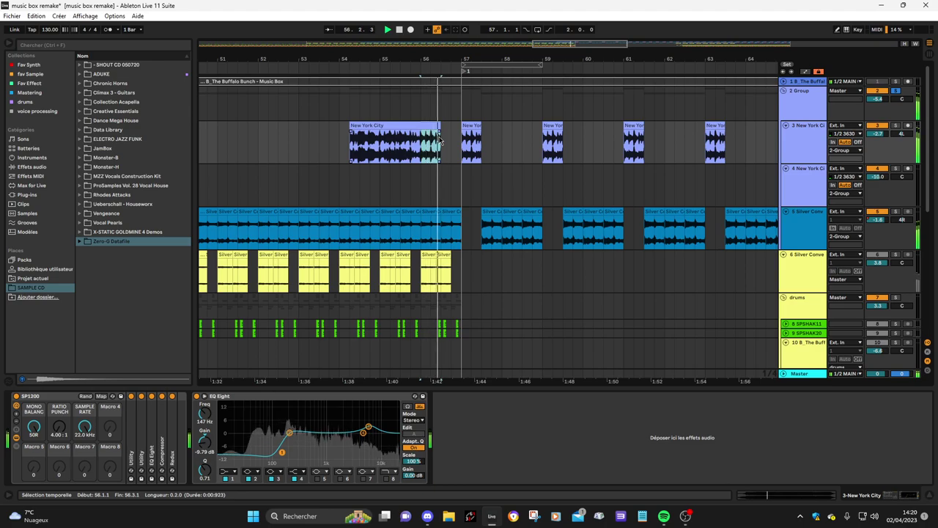
click(461, 150)
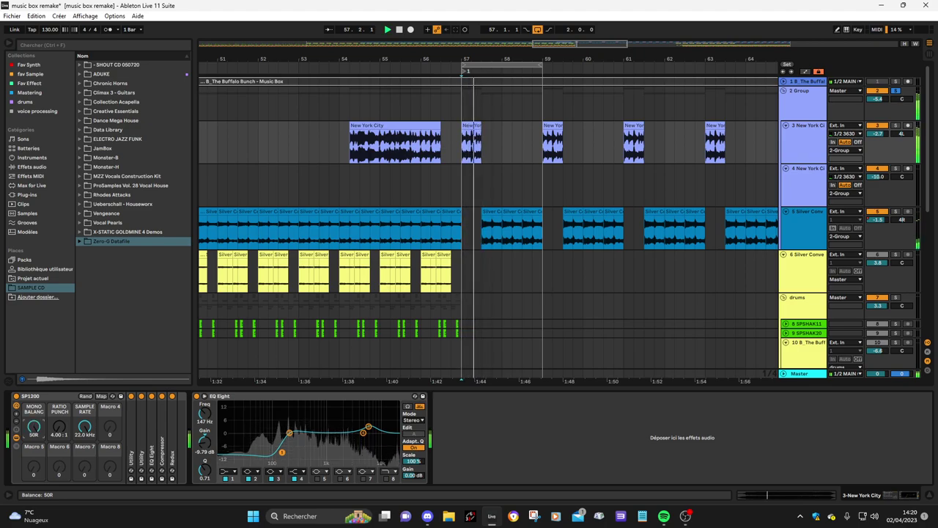
key(space)
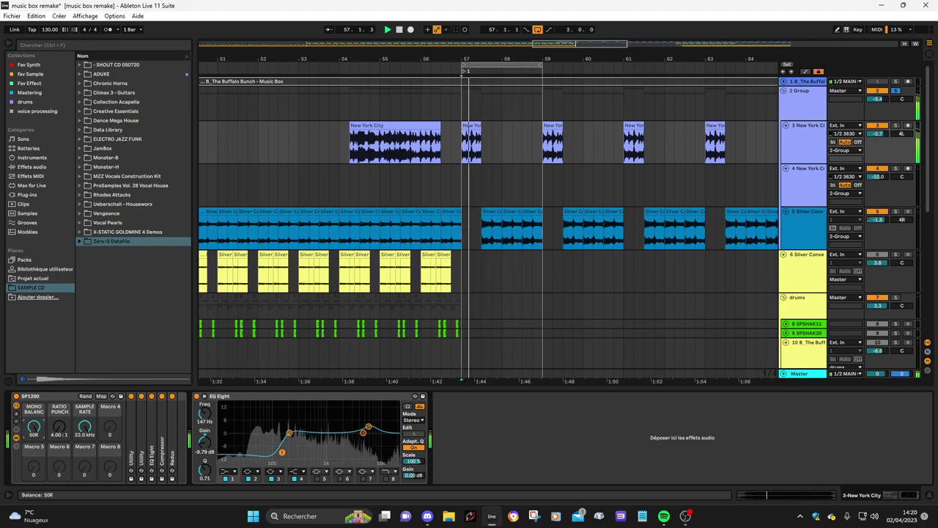
key(space)
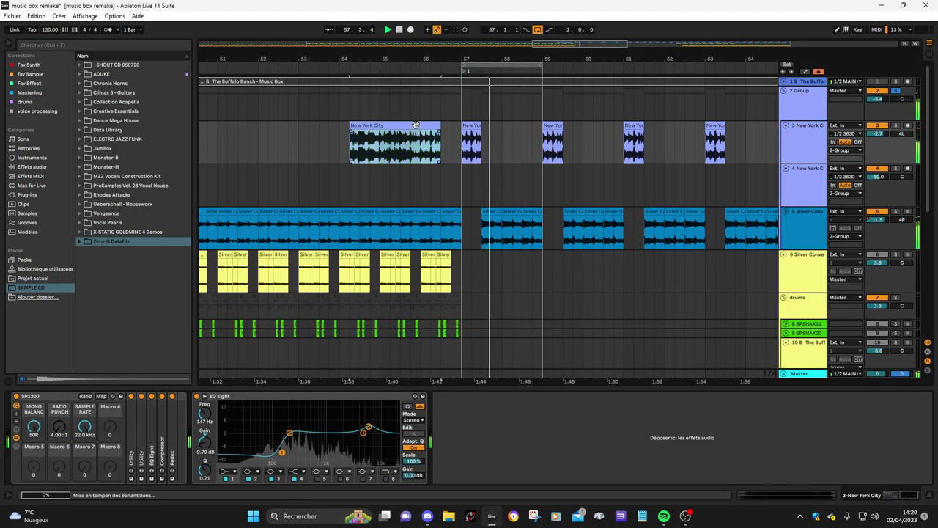
key(Delete)
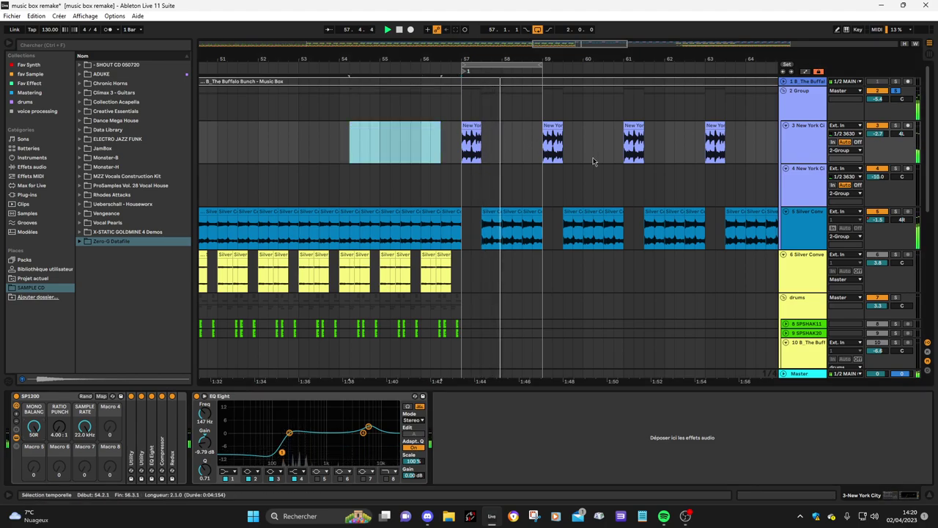
- Compare the New York City track from bar 57 with SP1200 and EQ Eight bypassed and re-enabled
click(792, 140)
key(space)
key(space)
click(17, 395)
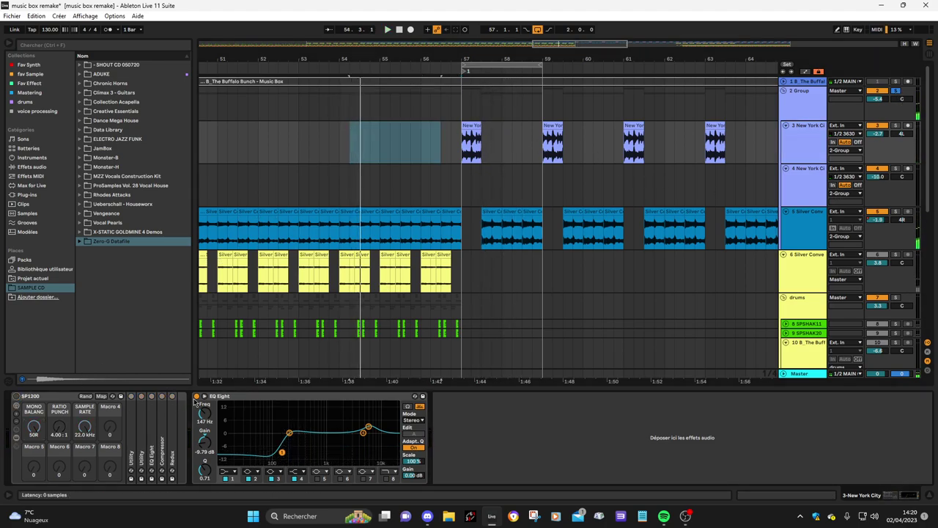
click(460, 163)
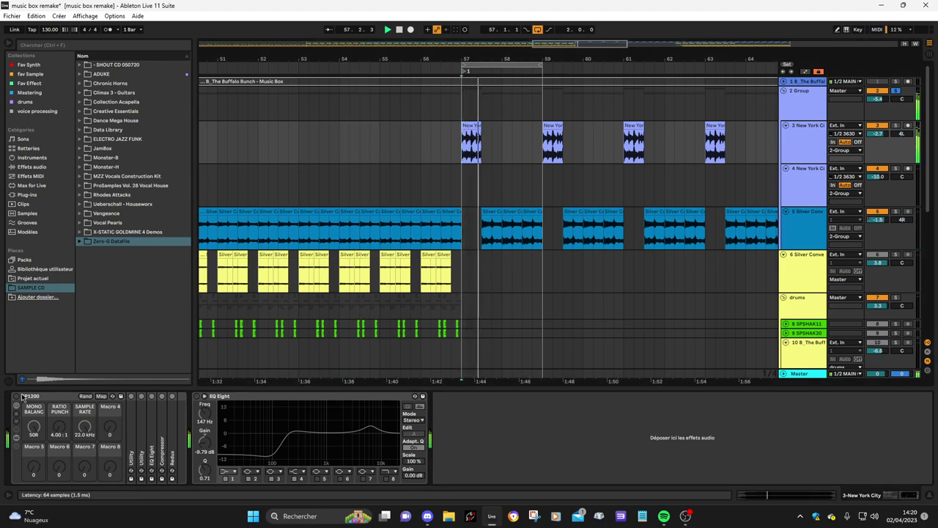
click(197, 397)
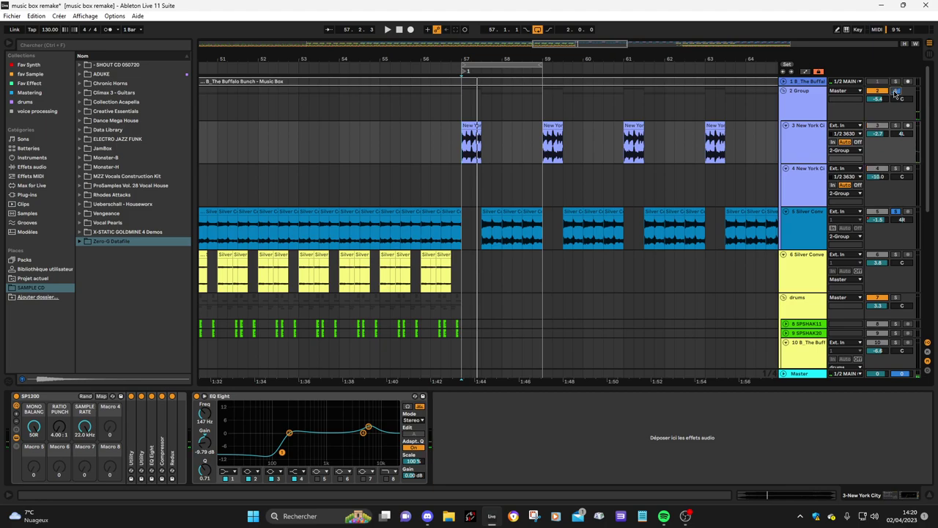
- Solo track 5 Silver Convention - No No Joe, play it from 57.3.1 and select its first chop
click(484, 240)
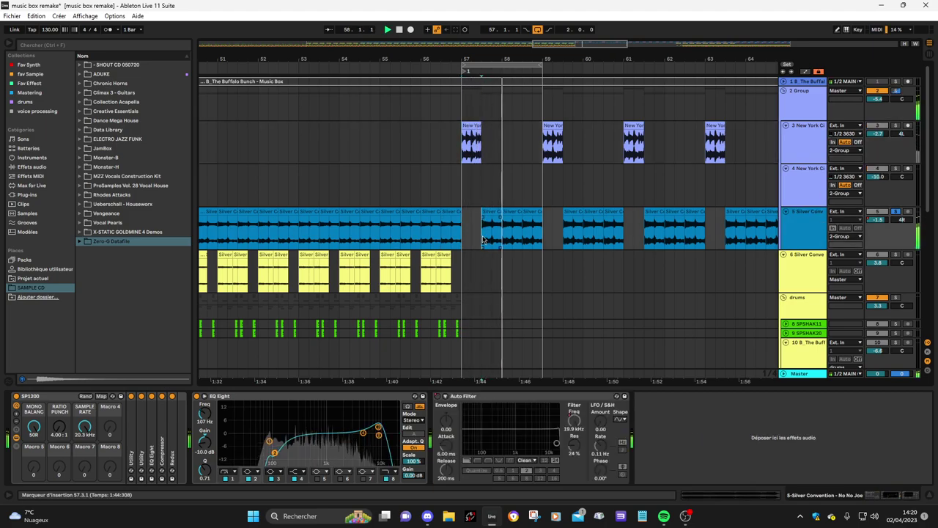
drag(484, 240, 505, 239)
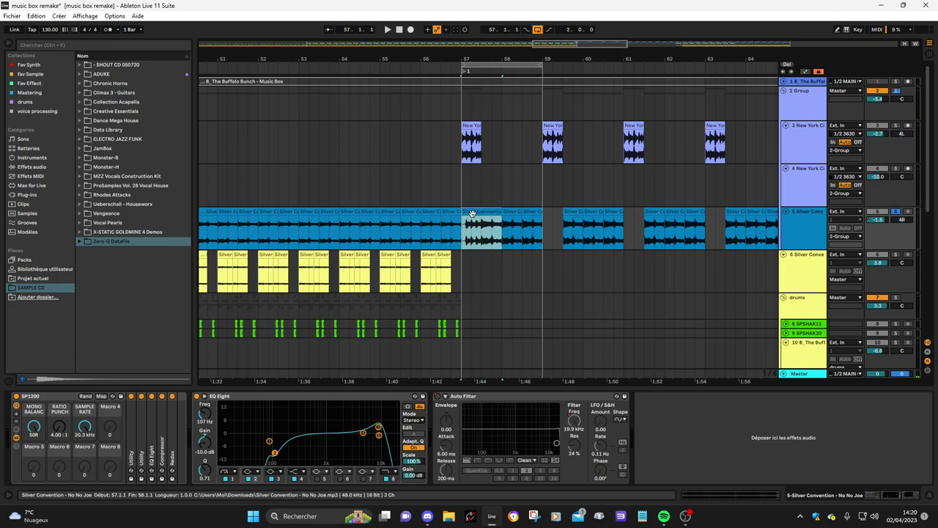
- Extend the first No No Joe clip back to bar 57, reset its pitch to 0 and play it
double_click(470, 213)
key(space)
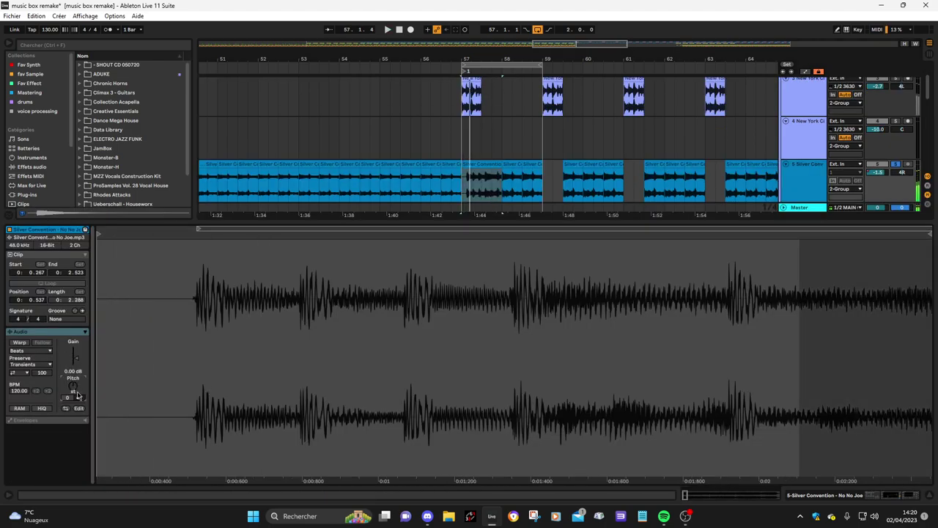
key(space)
- Undo the pitch and length changes on the No No Joe clip
key(ctrl+z)
key(ctrl+z)
key(ctrl+z)
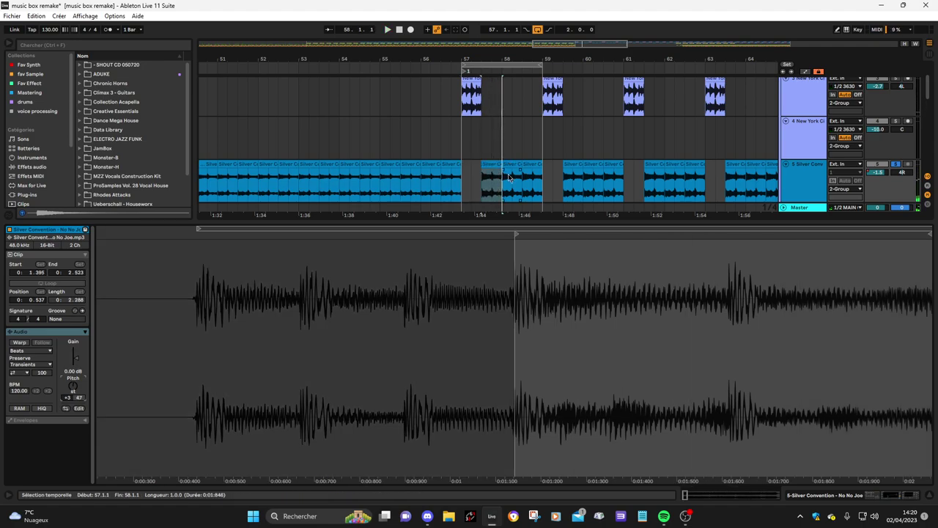
- Play the soloed No No Joe track with its effect chain shown, auditioning SP1200 and EQ Eight and trying the mono balance at 50L
key(space)
double_click(819, 175)
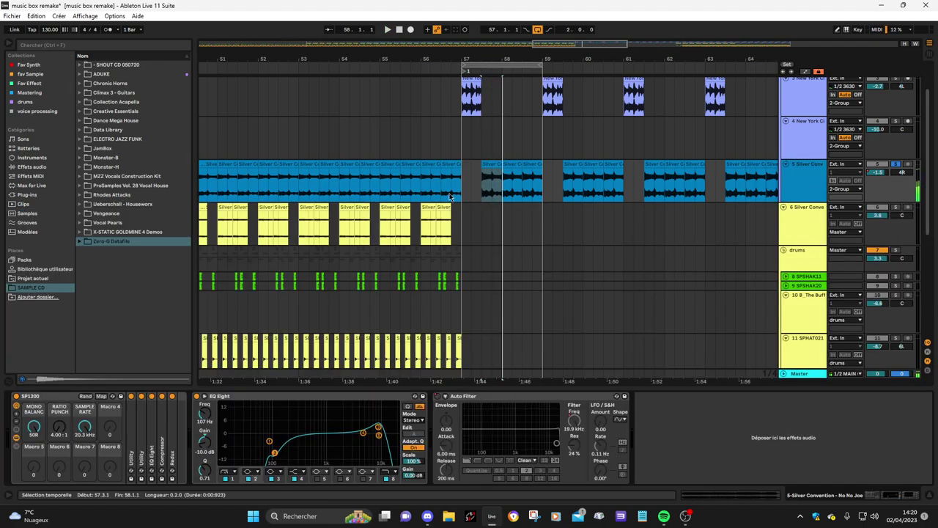
key(space)
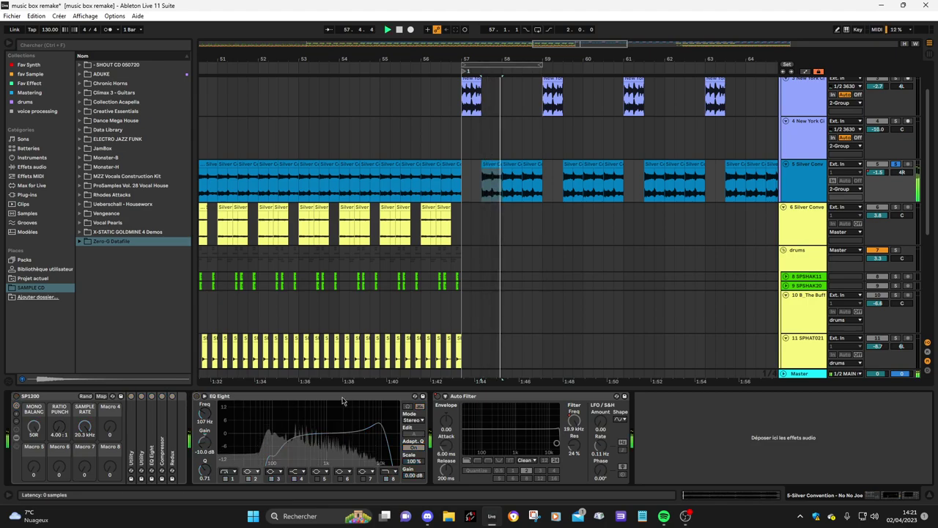
click(16, 396)
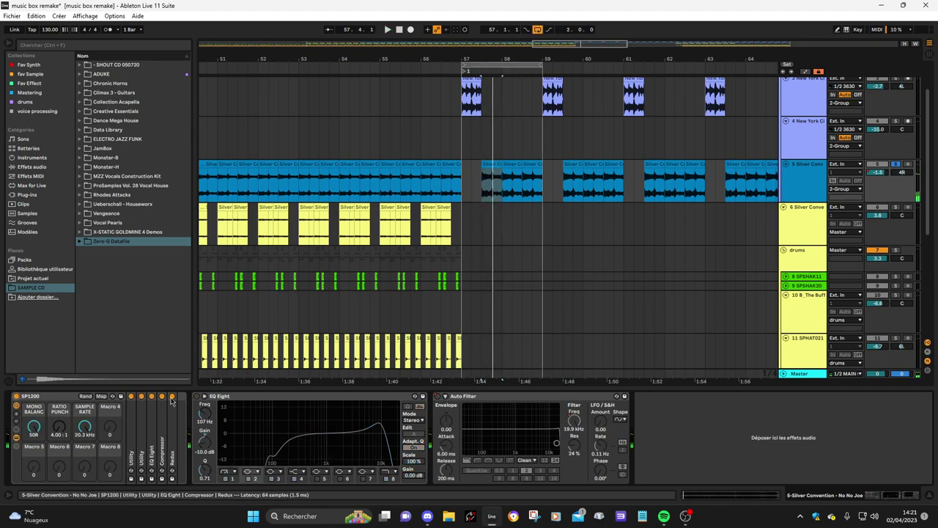
click(196, 397)
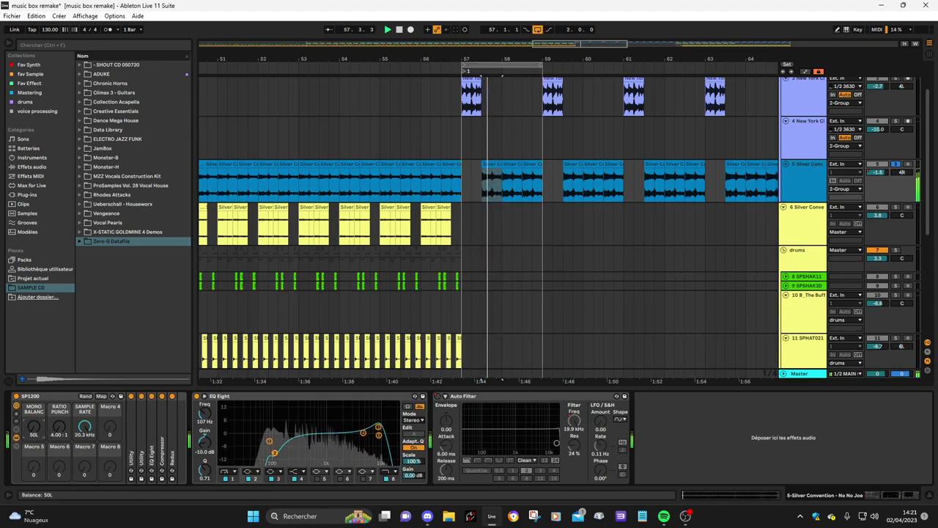
drag(33, 426, 35, 427)
key(ctrl+alt+l)
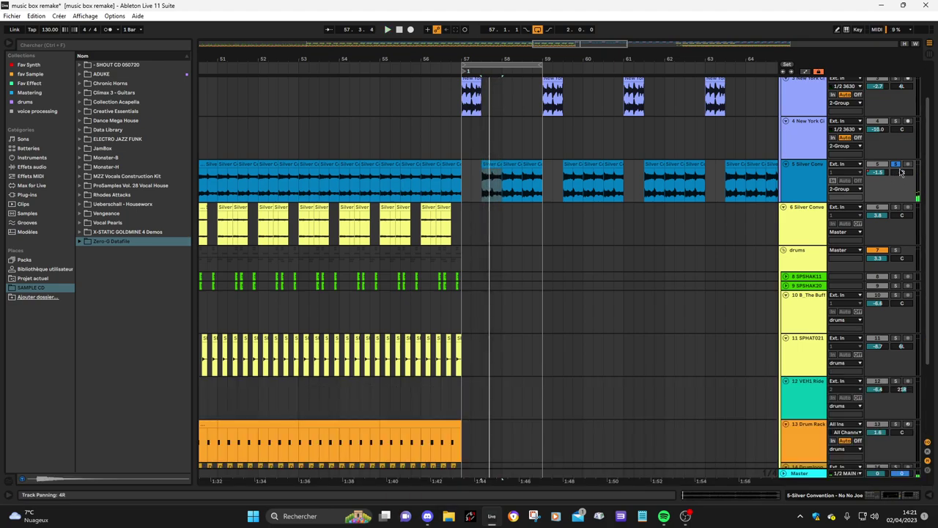
- Play the arrangement with all tracks audible from bar 65
scroll(722, 210, up, 2)
drag(594, 43, 676, 42)
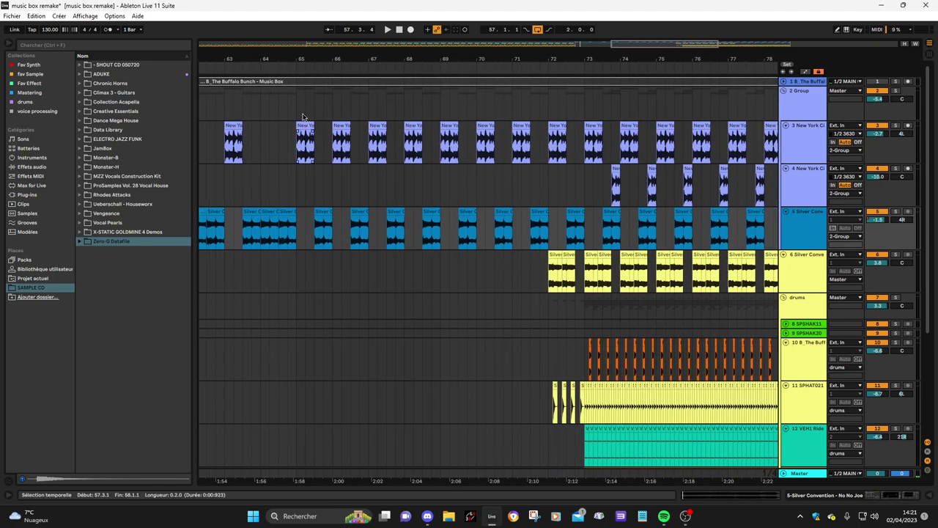
click(304, 117)
key(space)
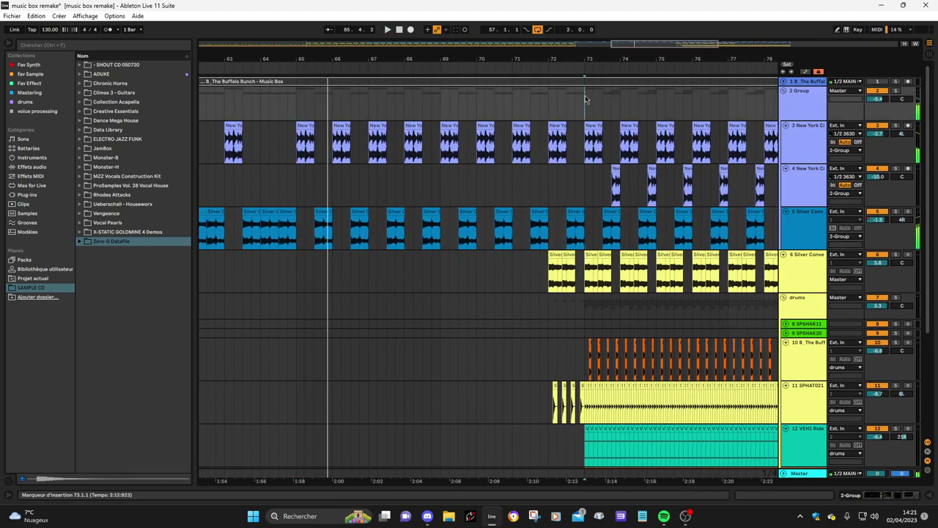
- Solo the drums group, play it from bar 73 and release the solo
scroll(898, 242, down, 3)
click(895, 239)
drag(661, 41, 687, 53)
key(space)
click(895, 240)
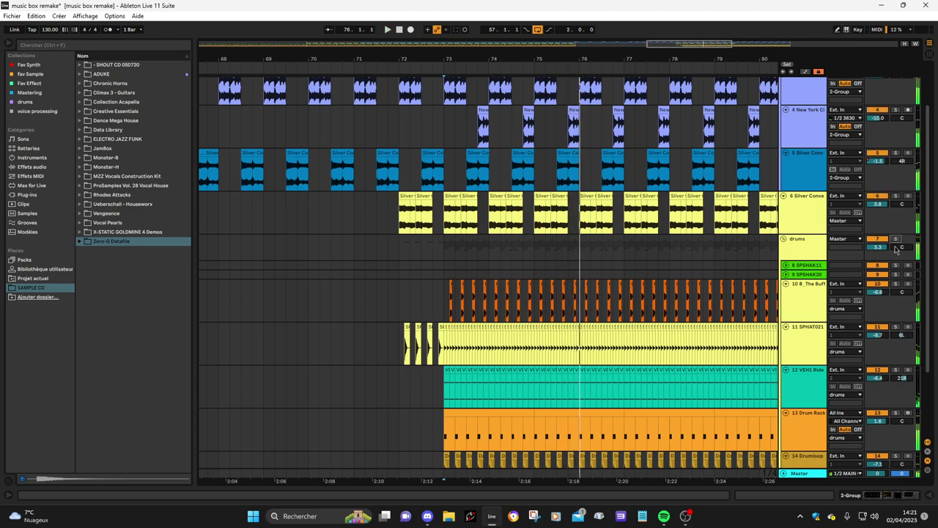
- Solo track 10, the Buffalo Bunch sample, play it from bar 73 and release the solo
click(896, 285)
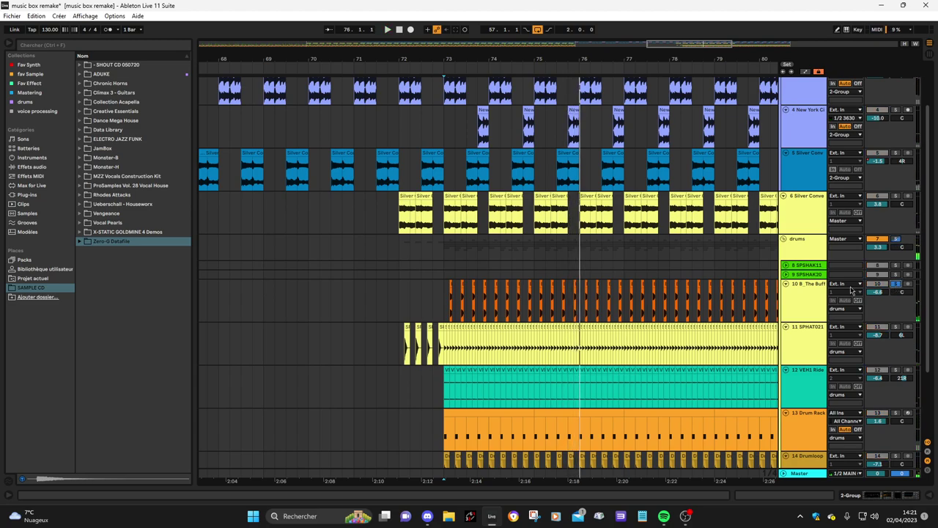
click(452, 286)
key(space)
click(897, 285)
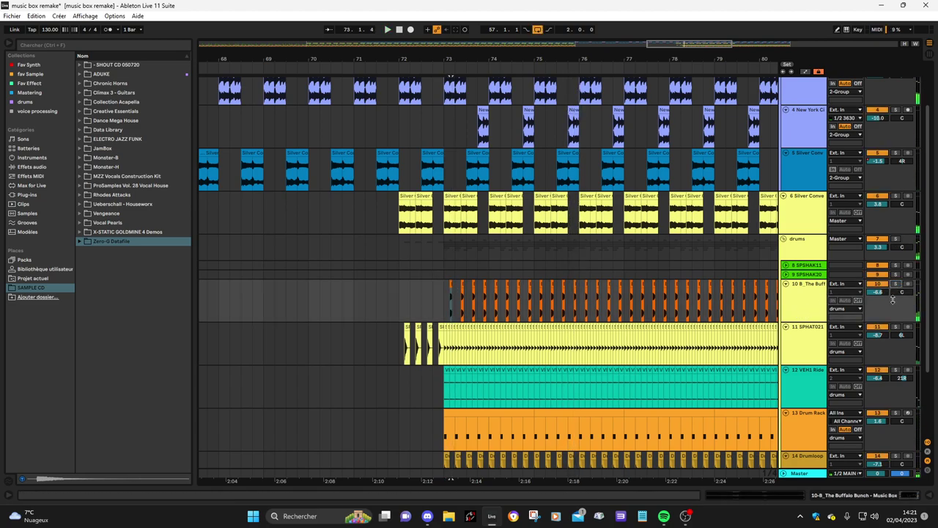
- Solo track 11 SPHAT021, play it from bar 73 and release the solo
click(897, 327)
click(447, 346)
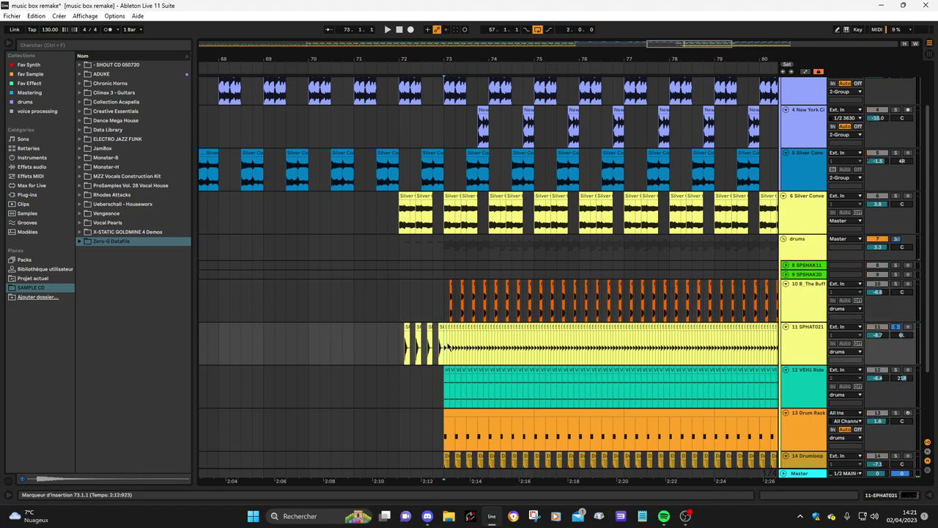
key(space)
scroll(490, 331, down, 3)
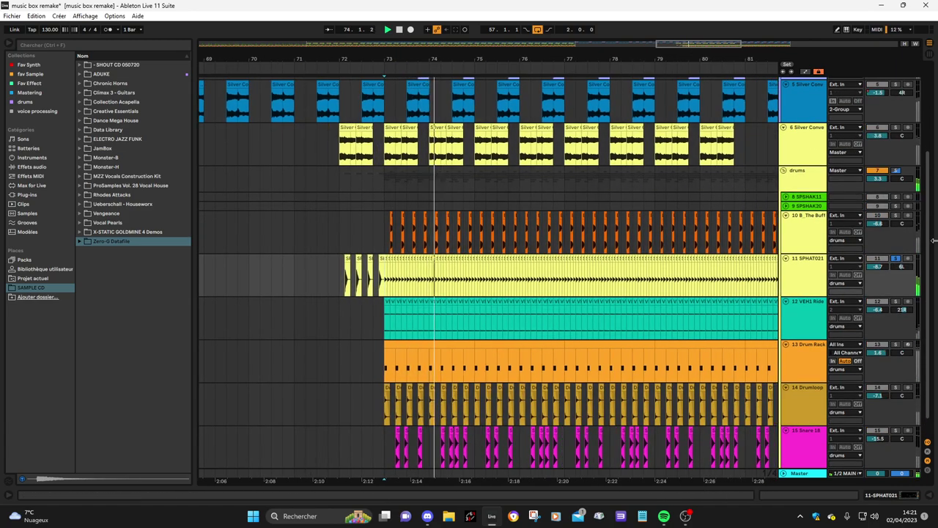
click(896, 258)
- Solo track 12 VEH1 Ride, play it and show its effect chain, auditioning the Phaser-DDL effect
click(897, 302)
key(space)
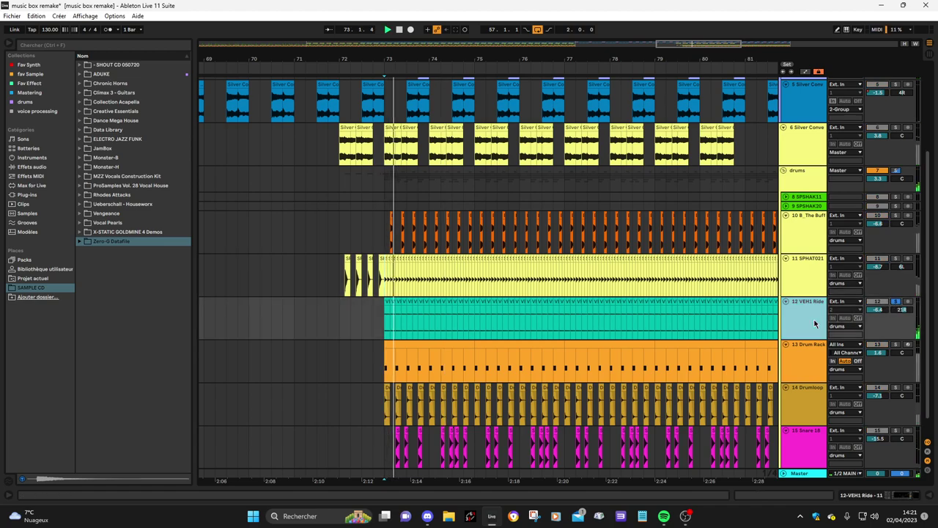
double_click(816, 321)
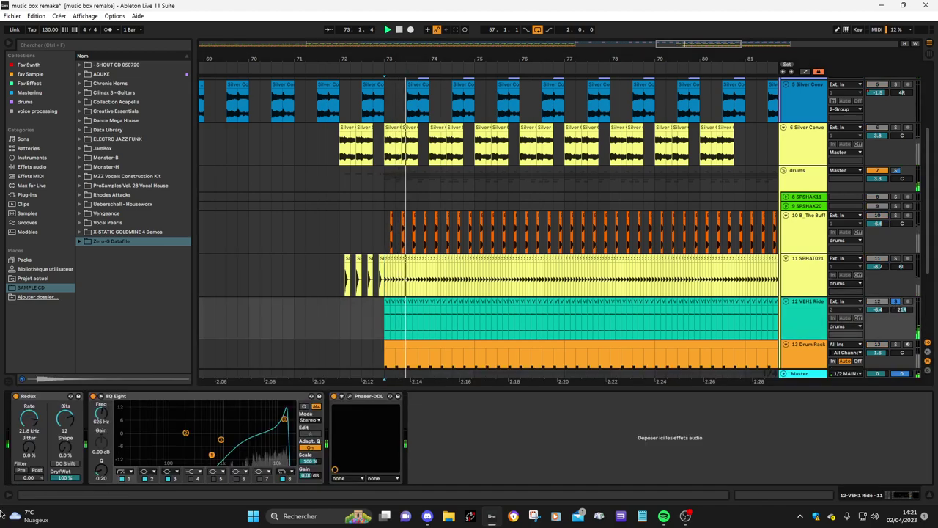
click(334, 395)
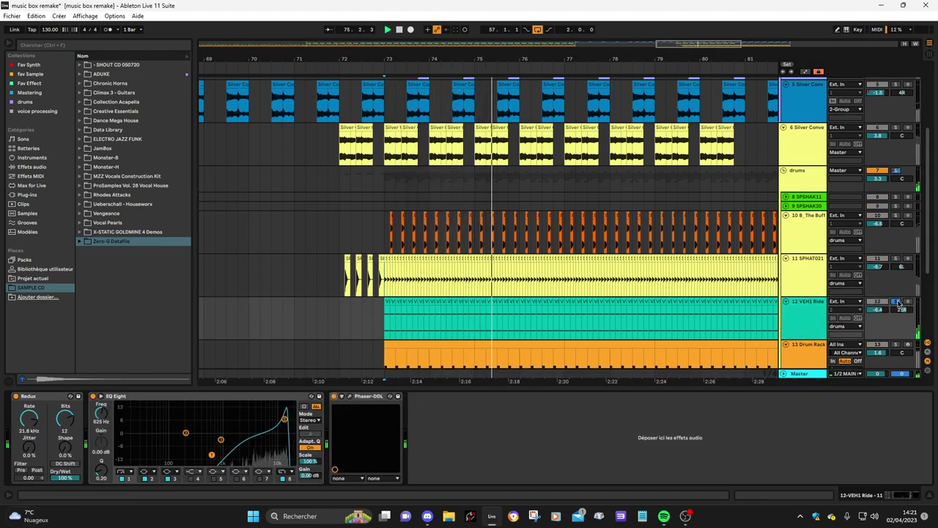
- Solo track 13 Drum Rack with its device chain shown, and audition track 15 Snare 18 on its own
scroll(899, 302, down, 2)
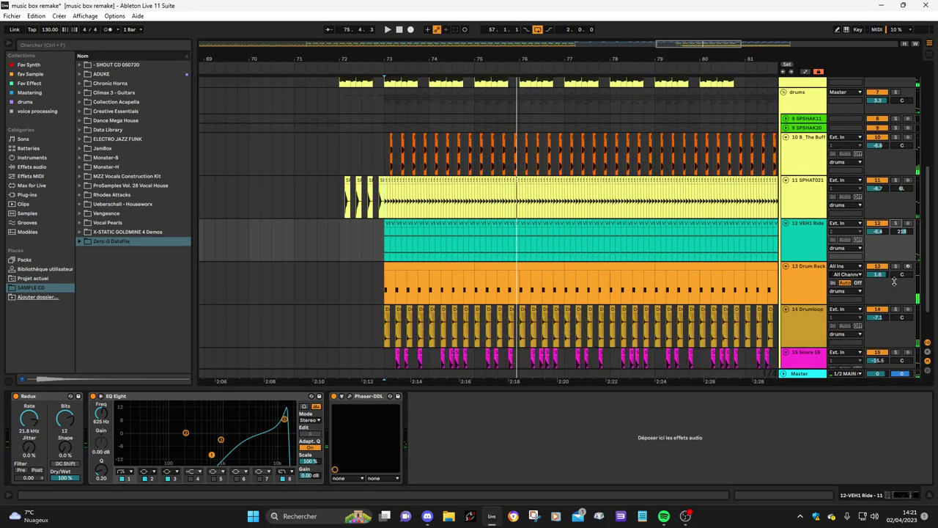
click(899, 271)
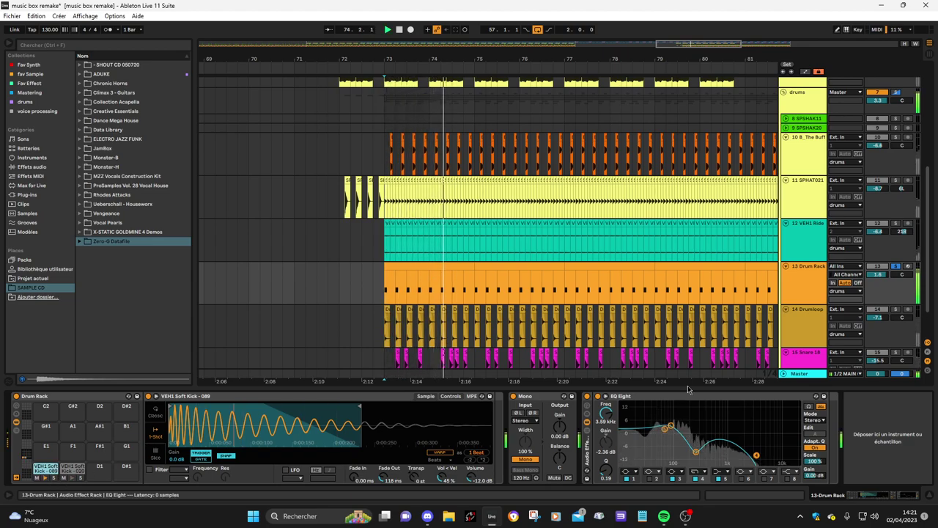
scroll(882, 242, down, 2)
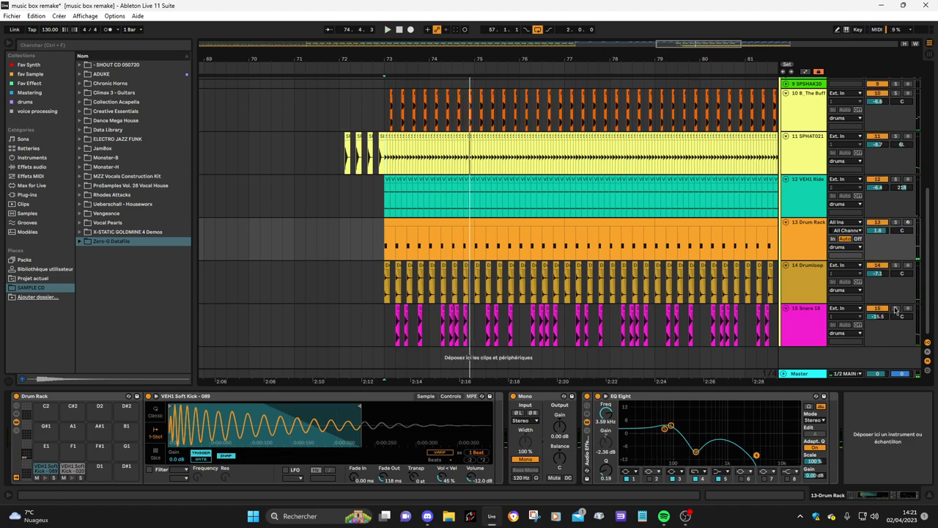
key(space)
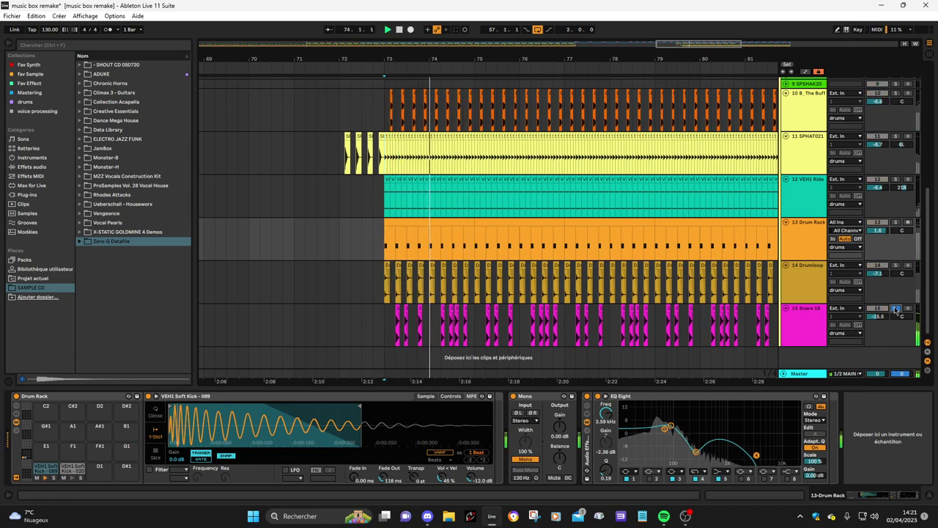
click(896, 308)
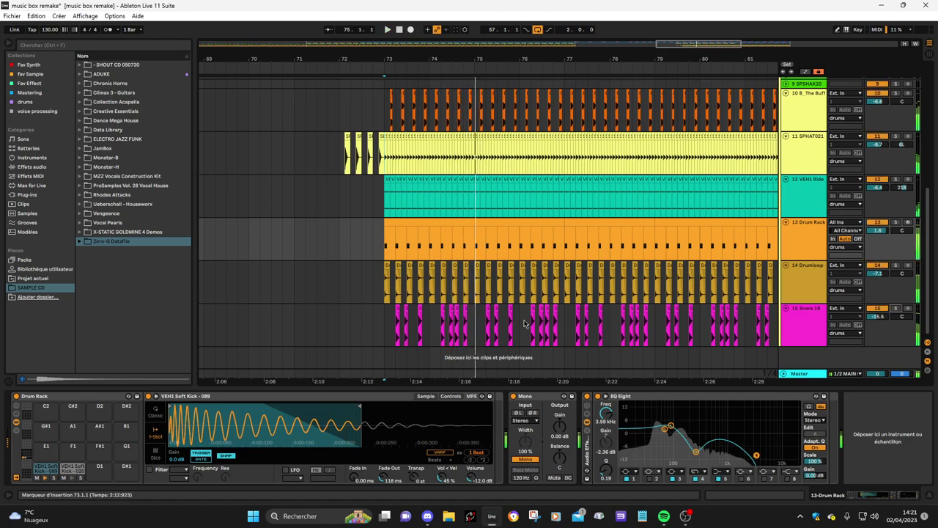
- Loop bars 73 to 77 and inspect the master chain during playback, including the CHOWTapeModel plug-in window
drag(391, 336, 550, 336)
key(ctrl+l)
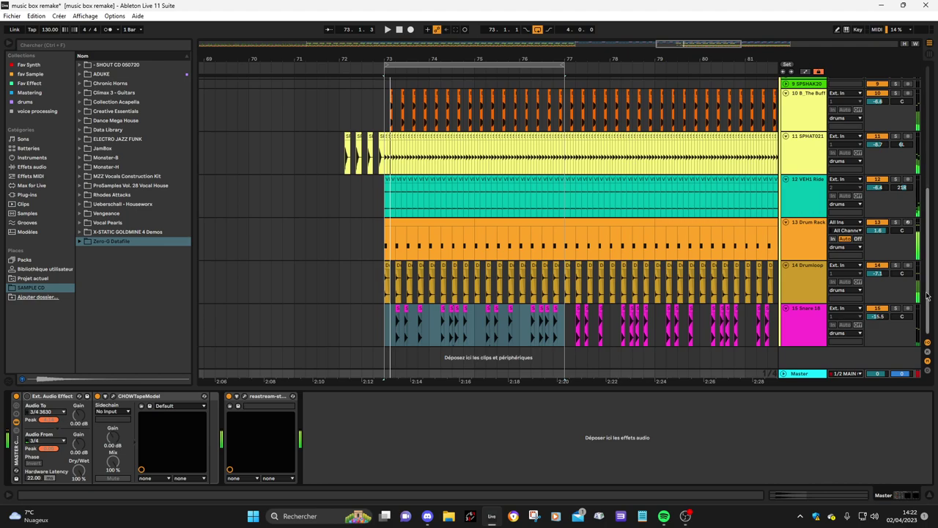
drag(877, 374, 877, 382)
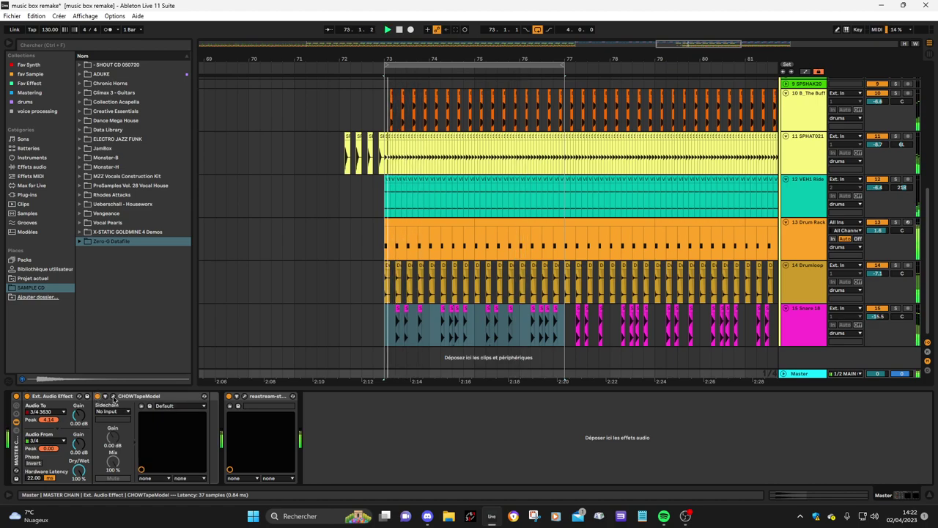
key(ctrl+alt+p)
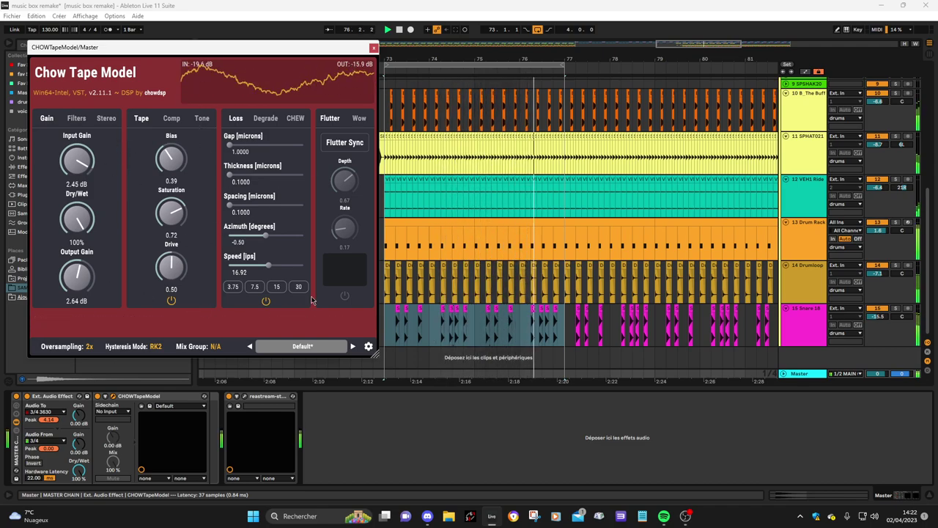
click(375, 49)
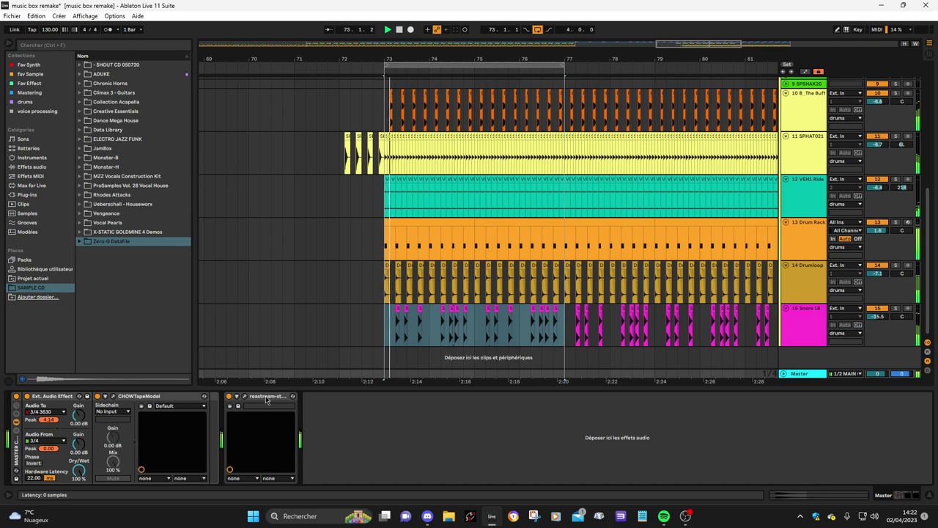
- Hide the device view, turn off loop playback and look over the whole arrangement while it plays
click(474, 323)
click(929, 495)
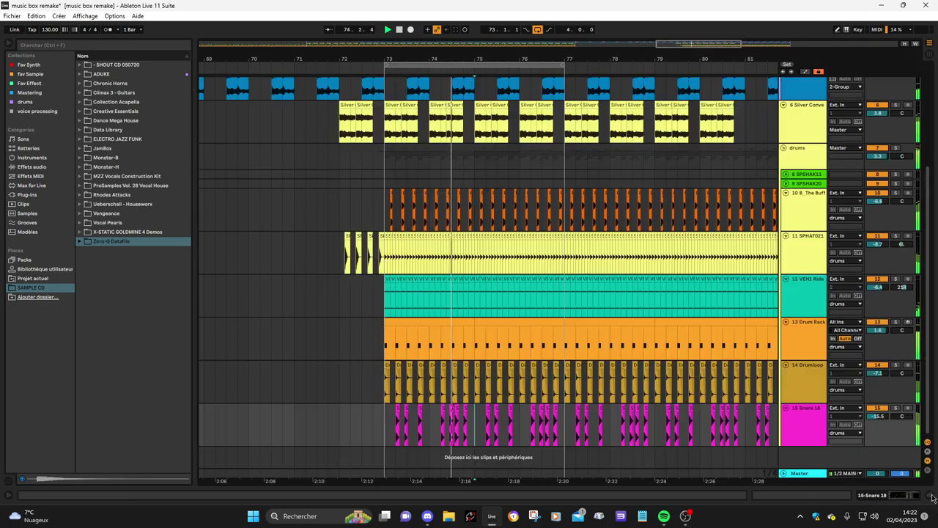
scroll(702, 363, down, 5)
scroll(740, 352, up, 3)
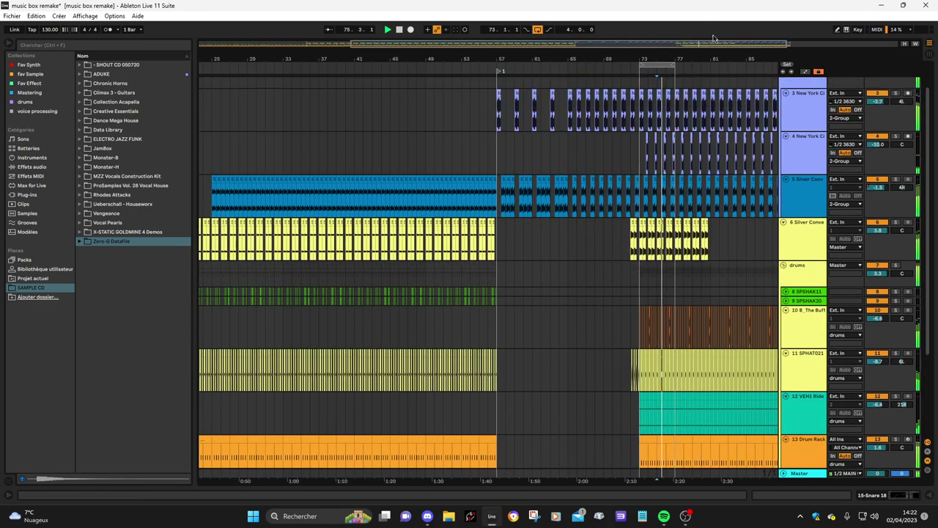
click(538, 29)
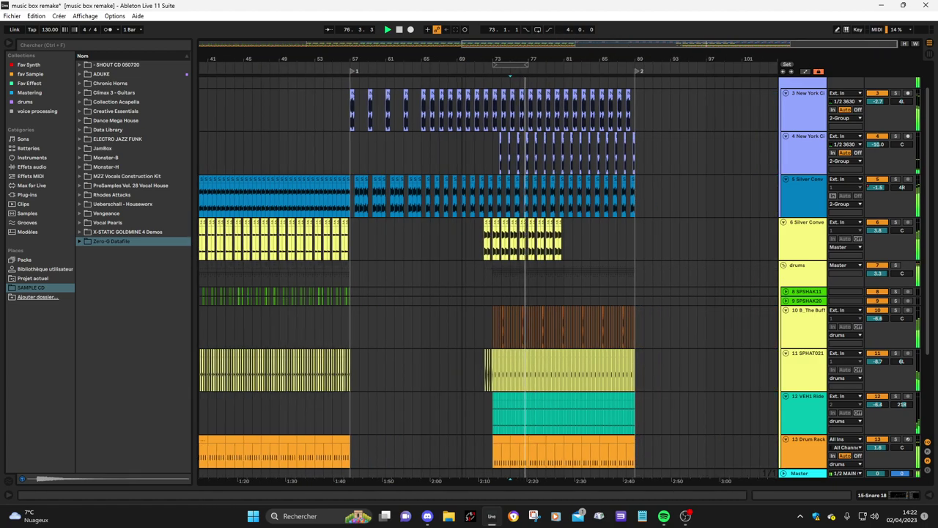
scroll(616, 236, down, 3)
scroll(613, 236, down, 3)
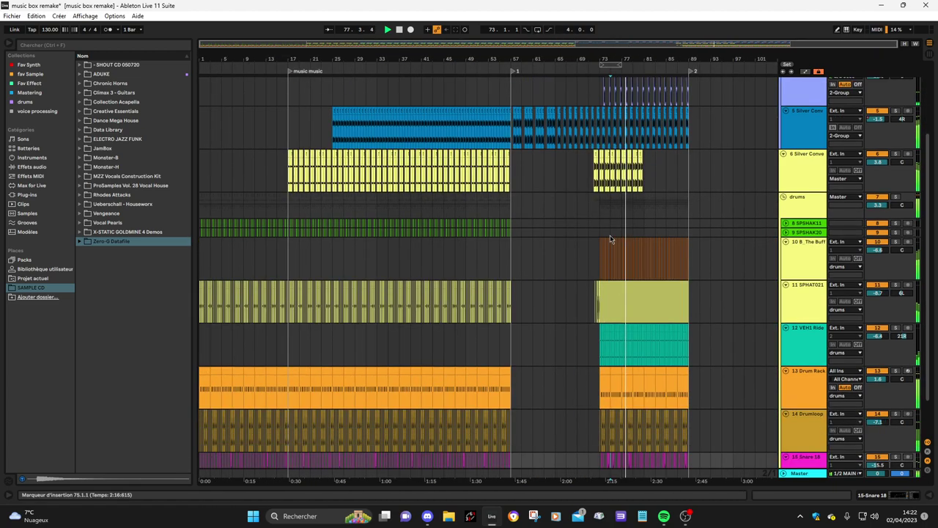
scroll(610, 238, up, 3)
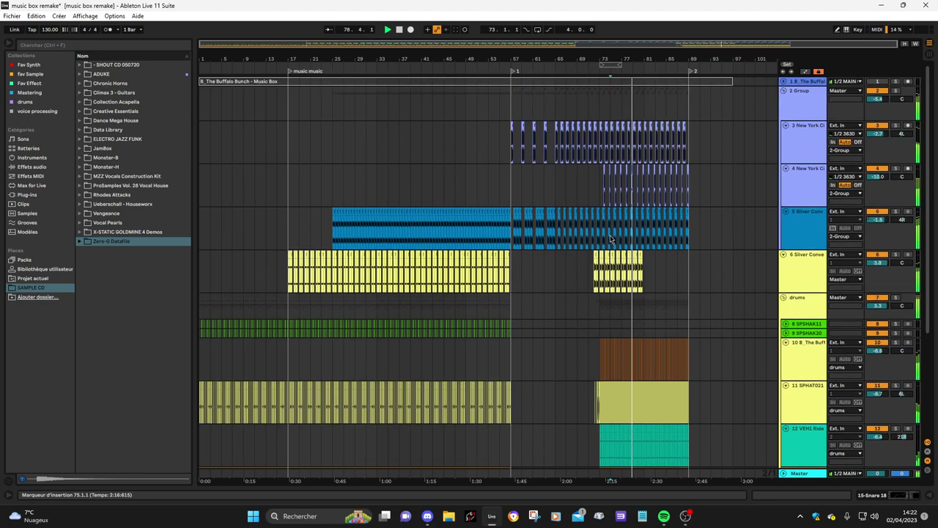